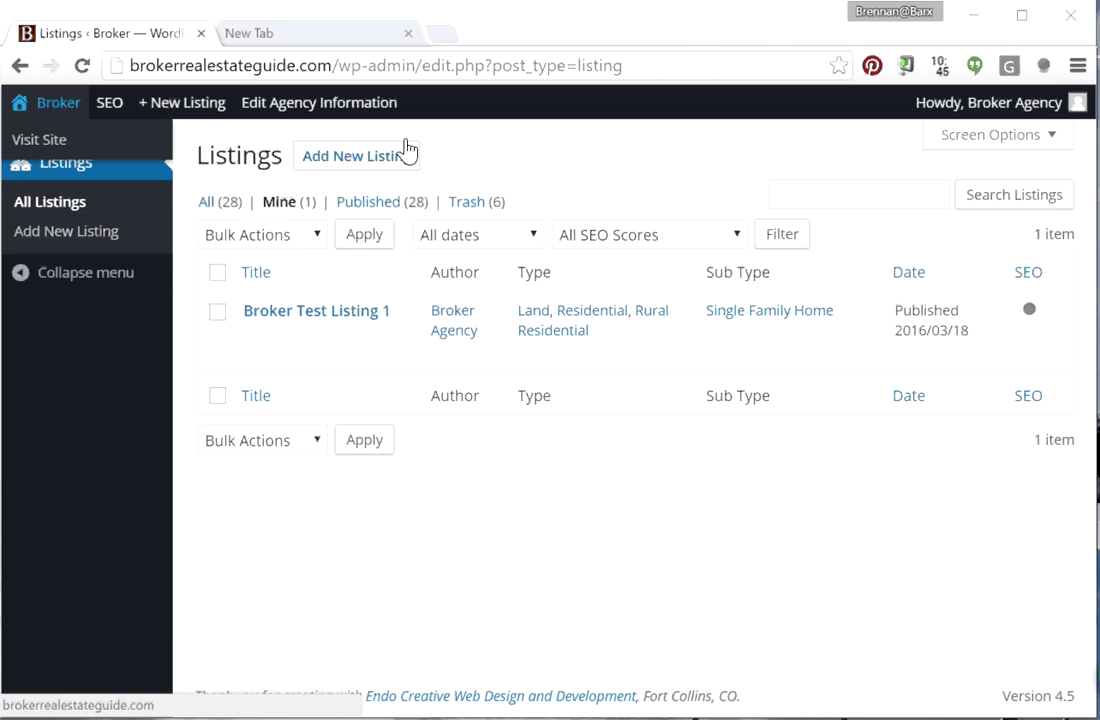
# Visit the public Broker Real Estate Guide site and start a new listing from there.
pyautogui.click(45, 137)
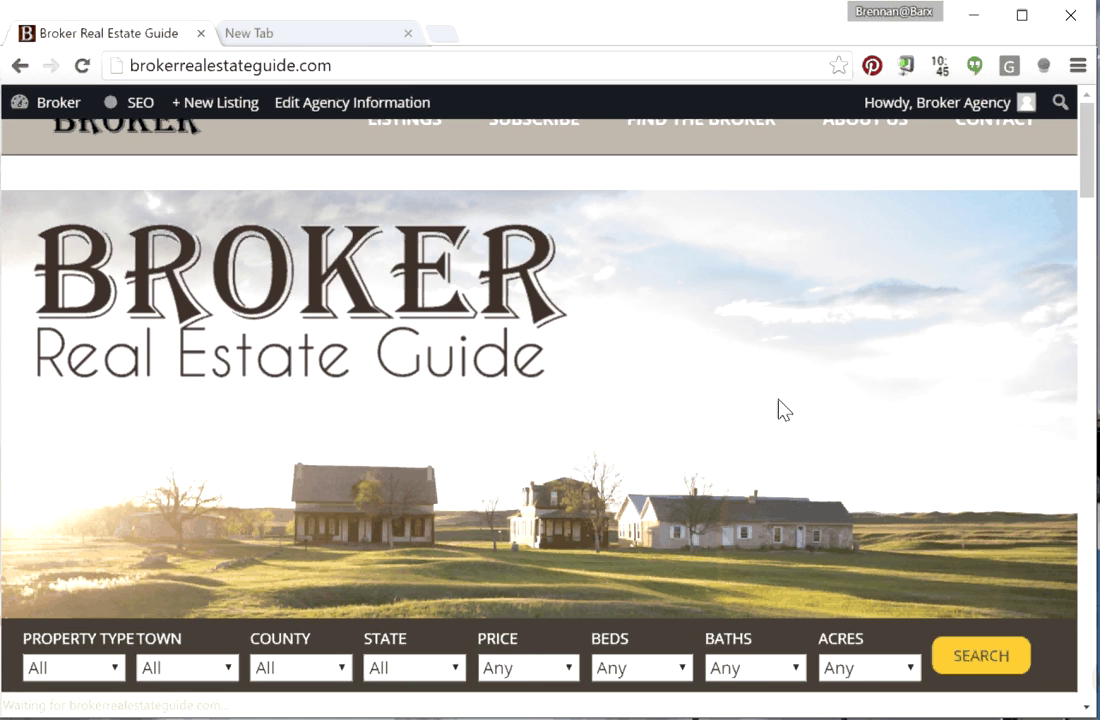
pyautogui.scroll(-5, 900, 628)
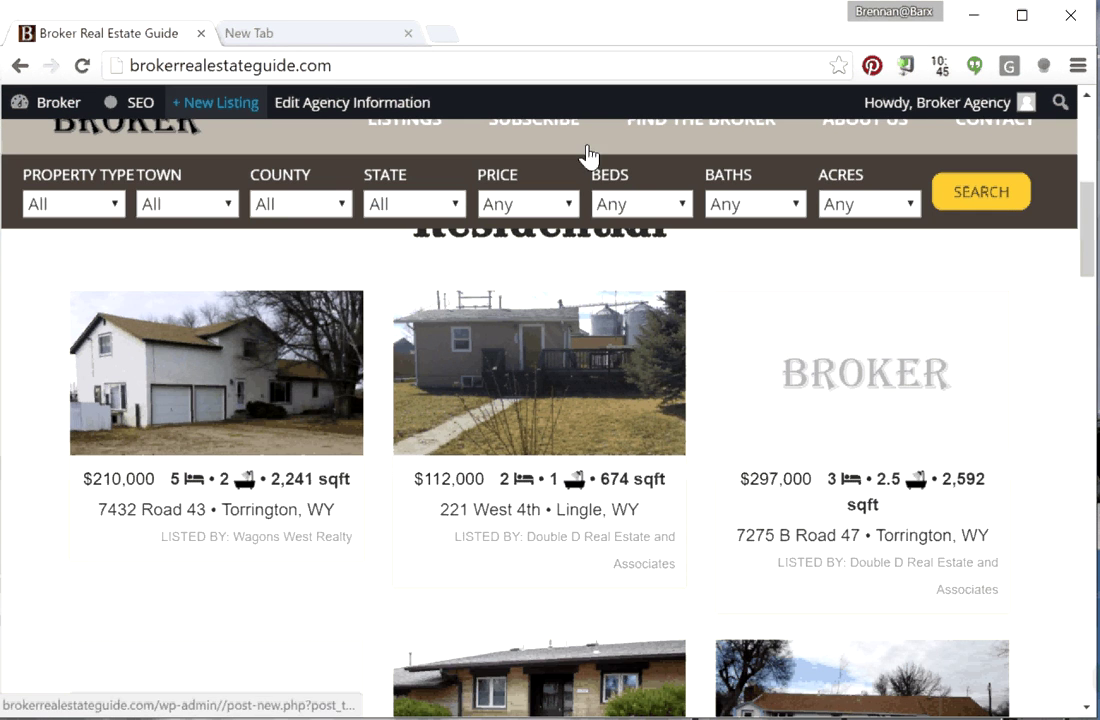
pyautogui.click(215, 102)
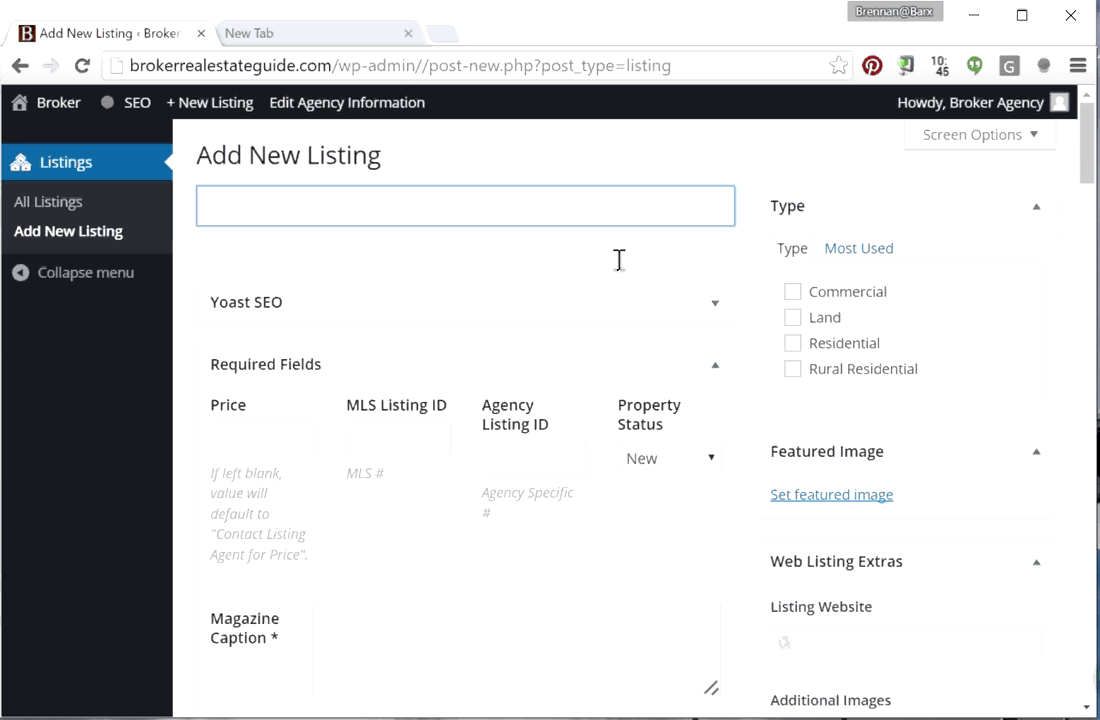
# Title the new listing "Listing Title", then collapse and reopen the Required Fields section.
pyautogui.write('Listing Tit')
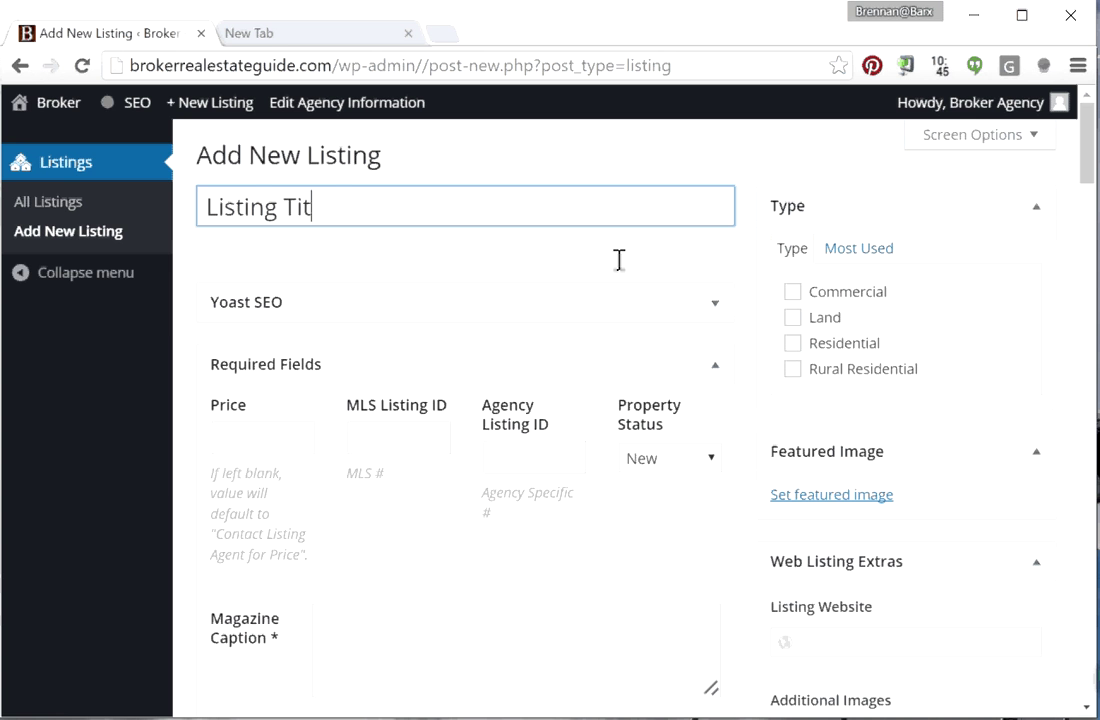
pyautogui.write('le')
pyautogui.click(714, 364)
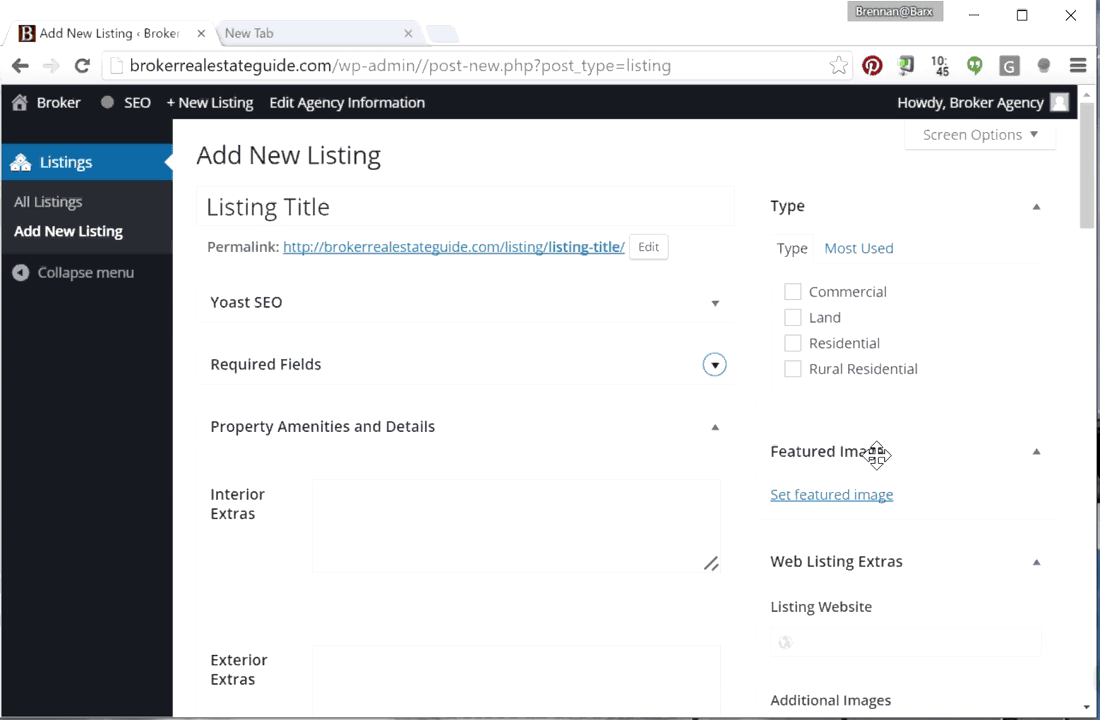
pyautogui.click(714, 364)
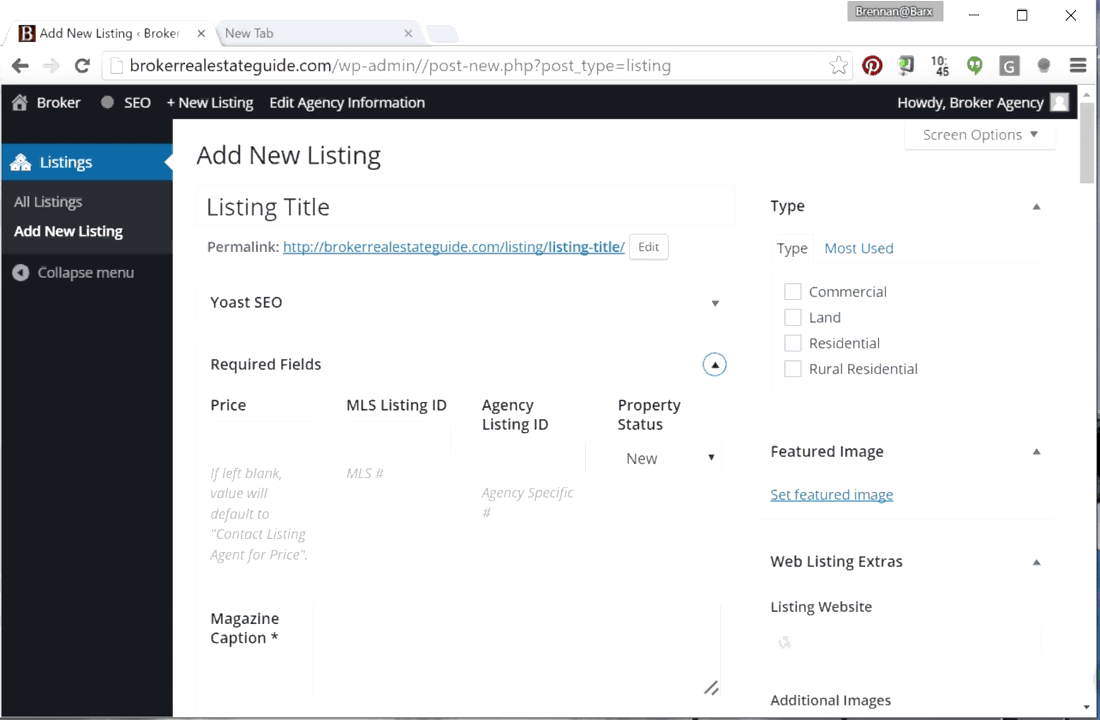
# Set the listing's price to 1,000 and review the property status options, keeping New.
pyautogui.press('Tab')
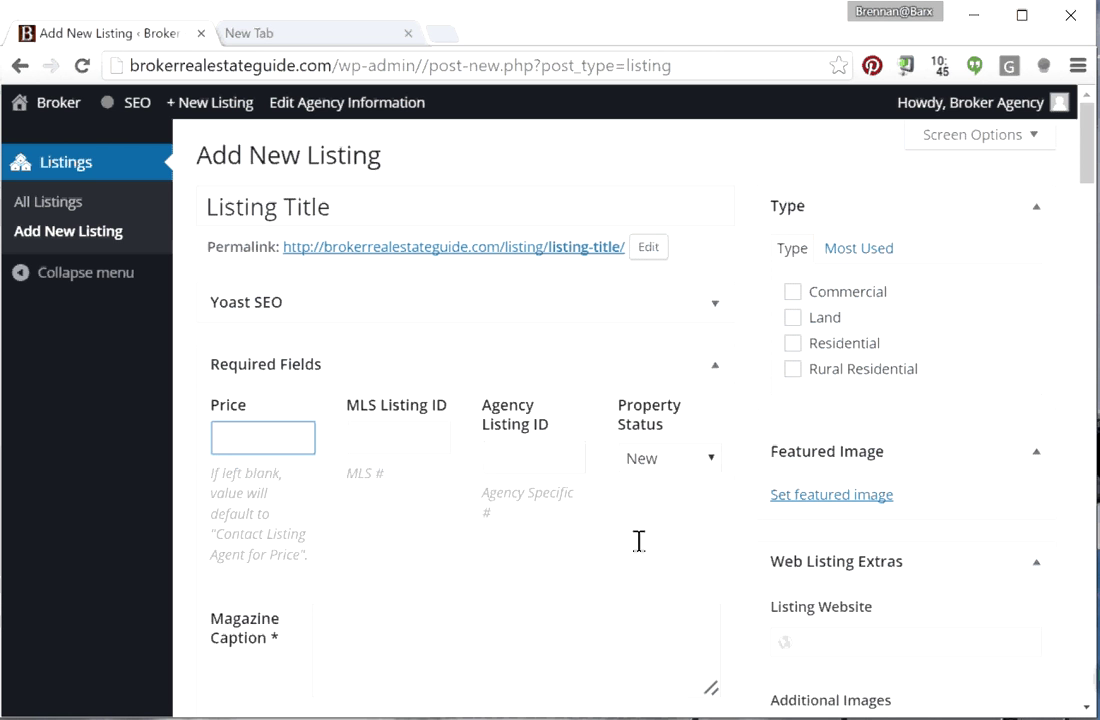
pyautogui.write('1,000')
pyautogui.press('Tab')
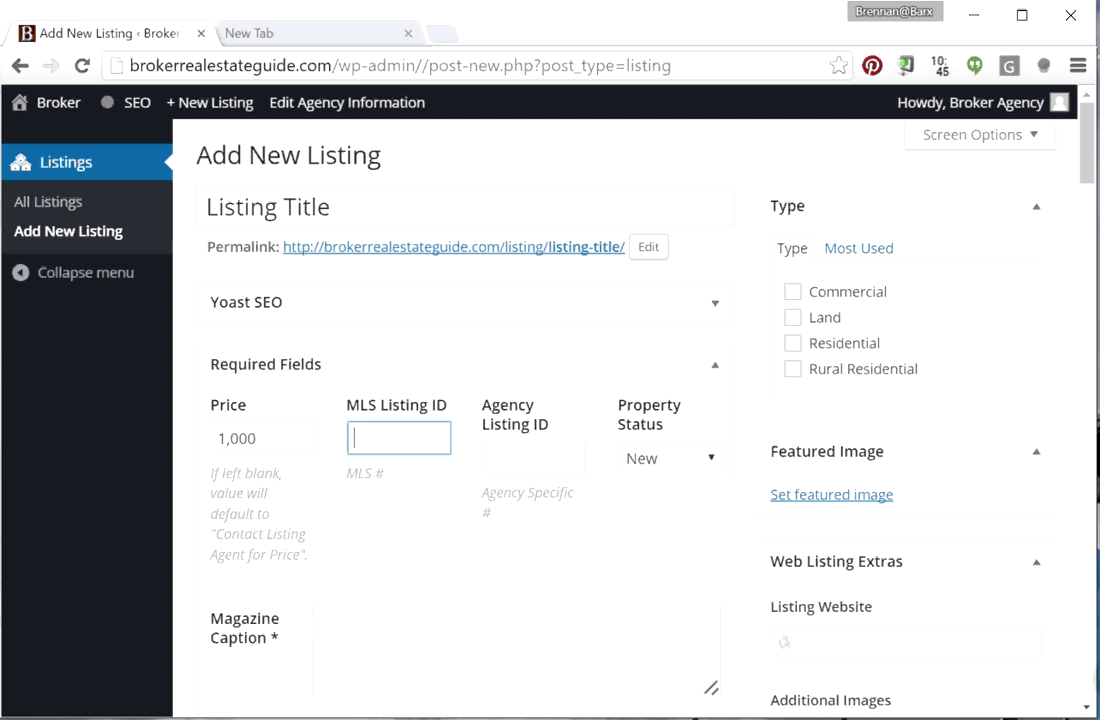
pyautogui.click(670, 458)
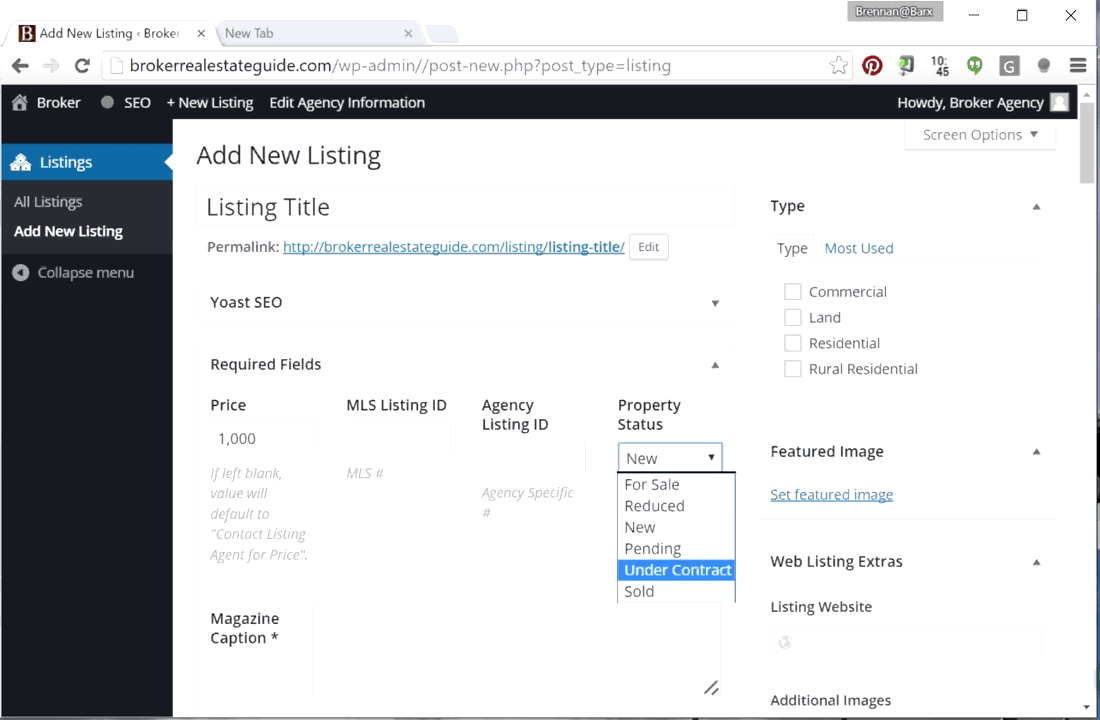
pyautogui.press('Return')
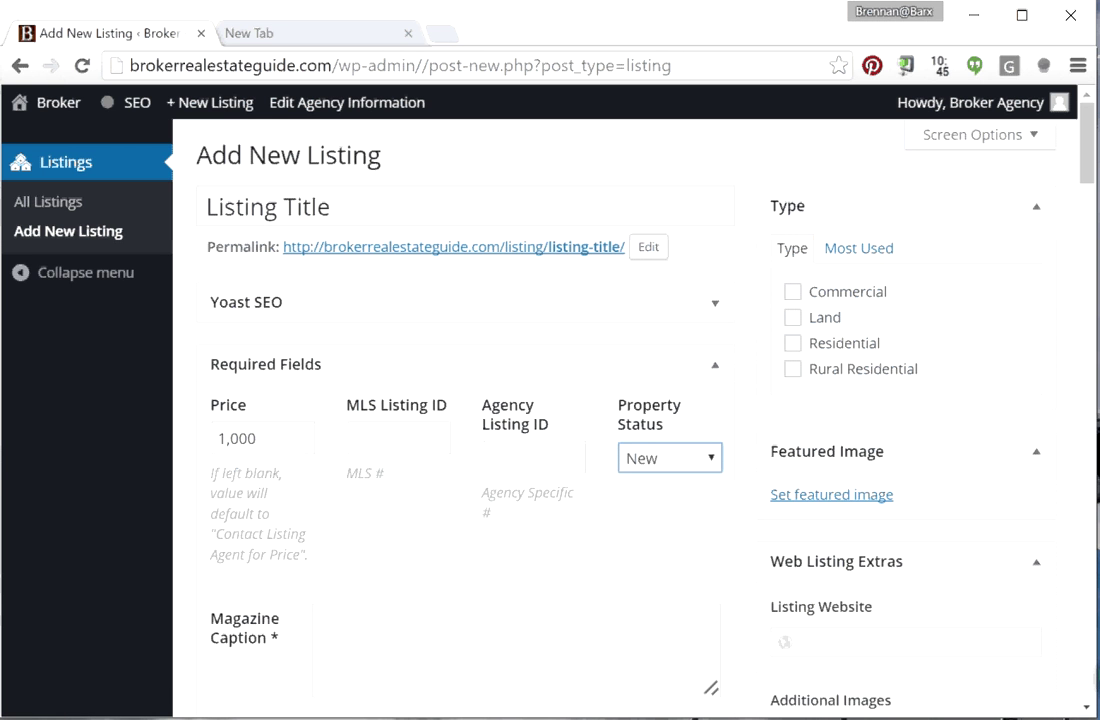
# Enter "This is the magazine description." as the listing's magazine caption.
pyautogui.scroll(-2, 999, 660)
pyautogui.press('Tab')
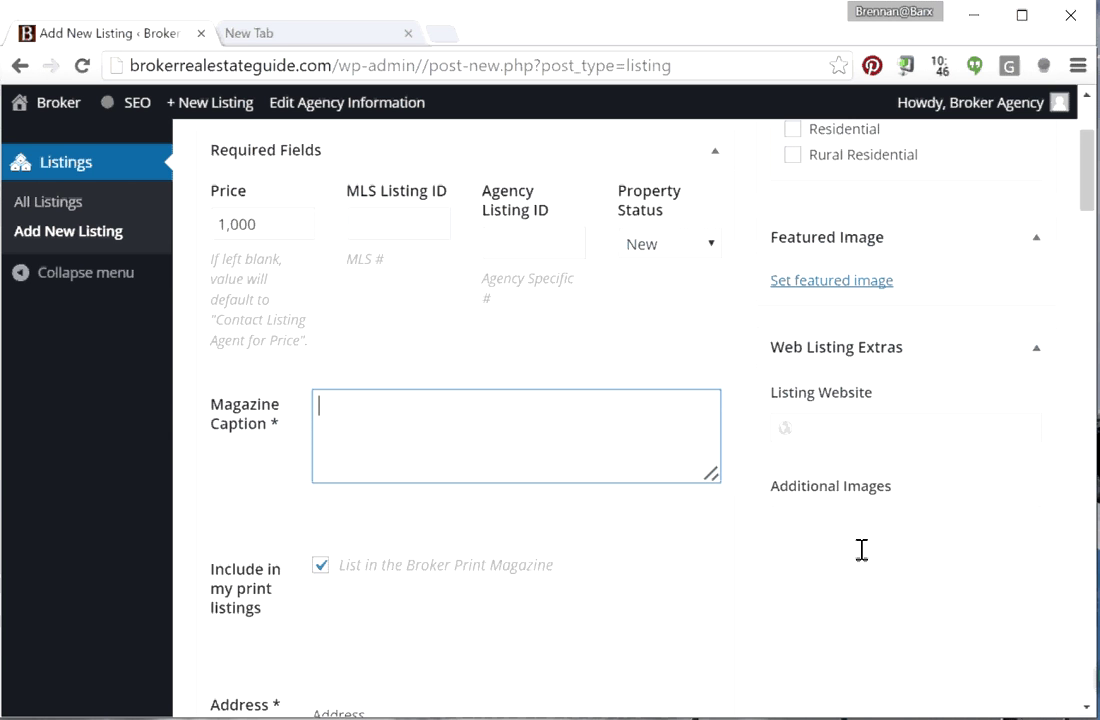
pyautogui.write('This is the ma')
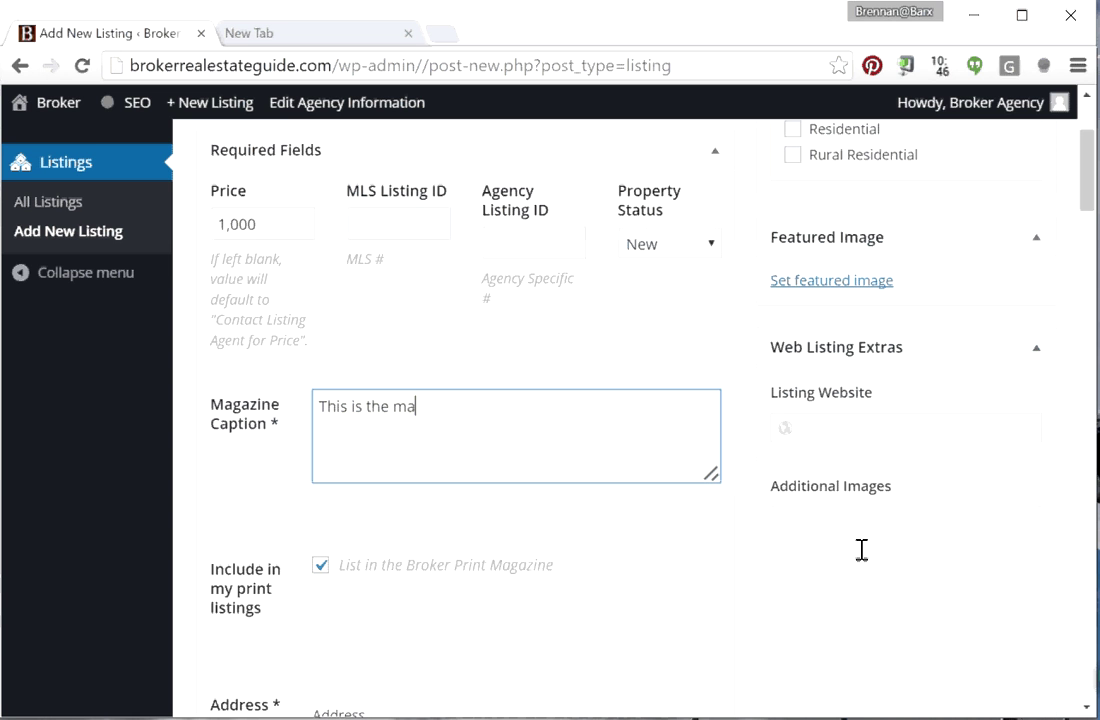
pyautogui.write('gazine descripton')
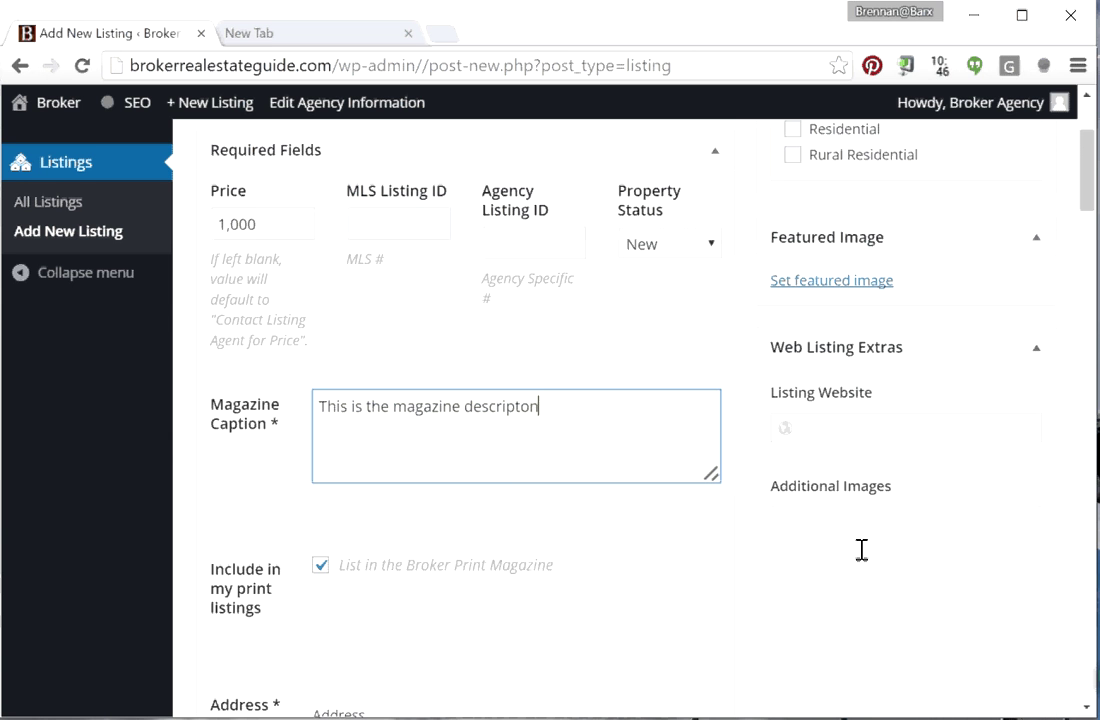
pyautogui.press('BackSpace')
pyautogui.press('BackSpace')
pyautogui.write('ion.')
# Enter "none" as the property's street address and LaGrange as its city.
pyautogui.scroll(-1, 700, 586)
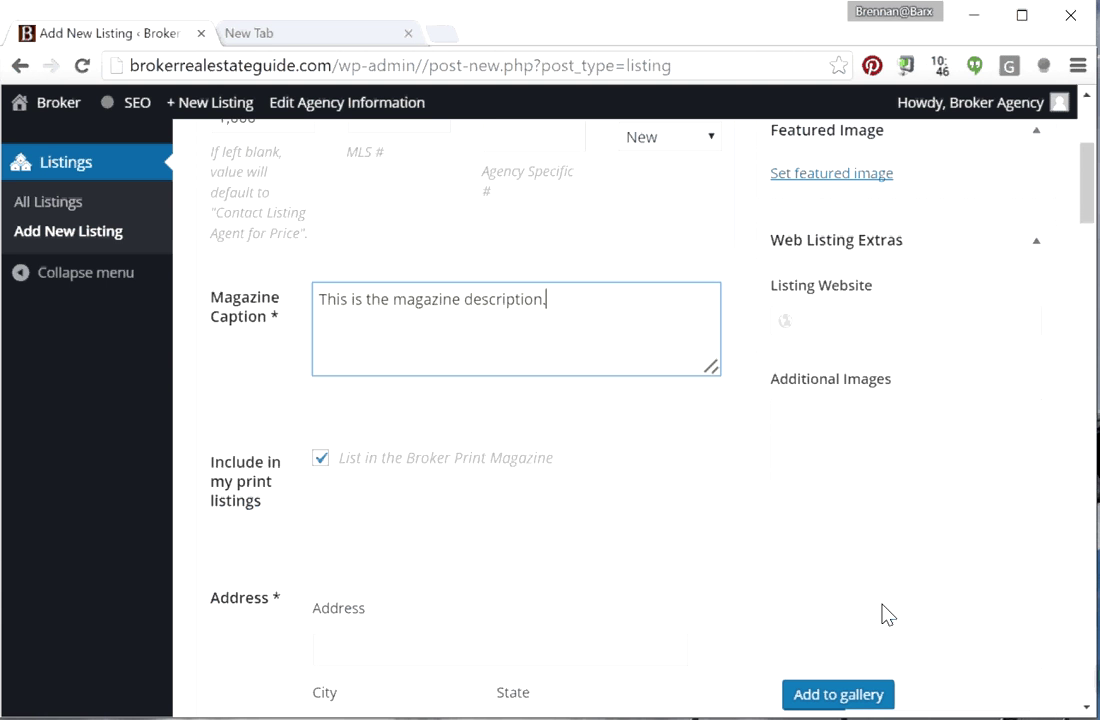
pyautogui.scroll(-1, 793, 673)
pyautogui.press('Tab')
pyautogui.press('Tab')
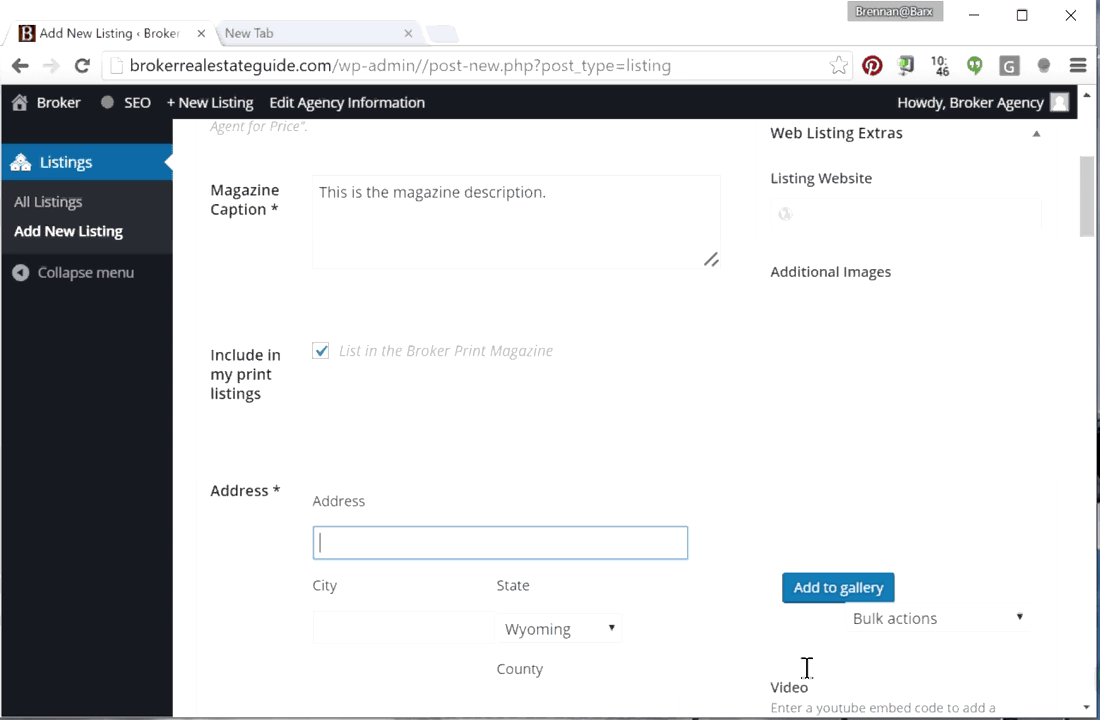
pyautogui.write('none')
pyautogui.press('Tab')
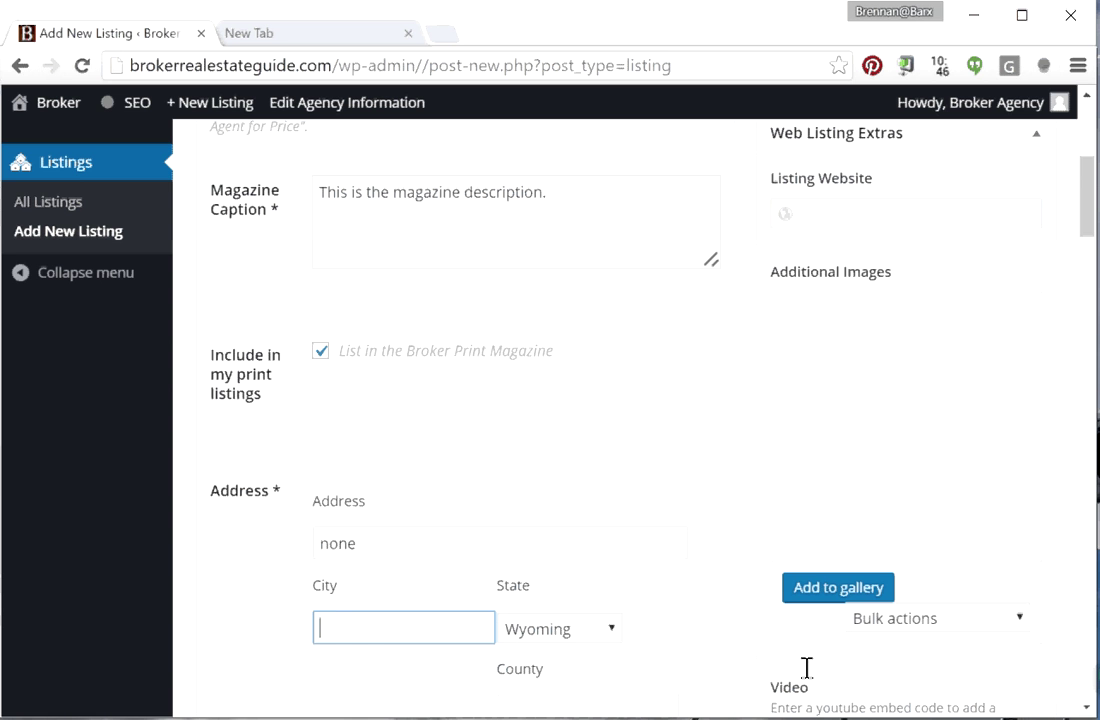
pyautogui.write('LaGrange')
pyautogui.press('Tab')
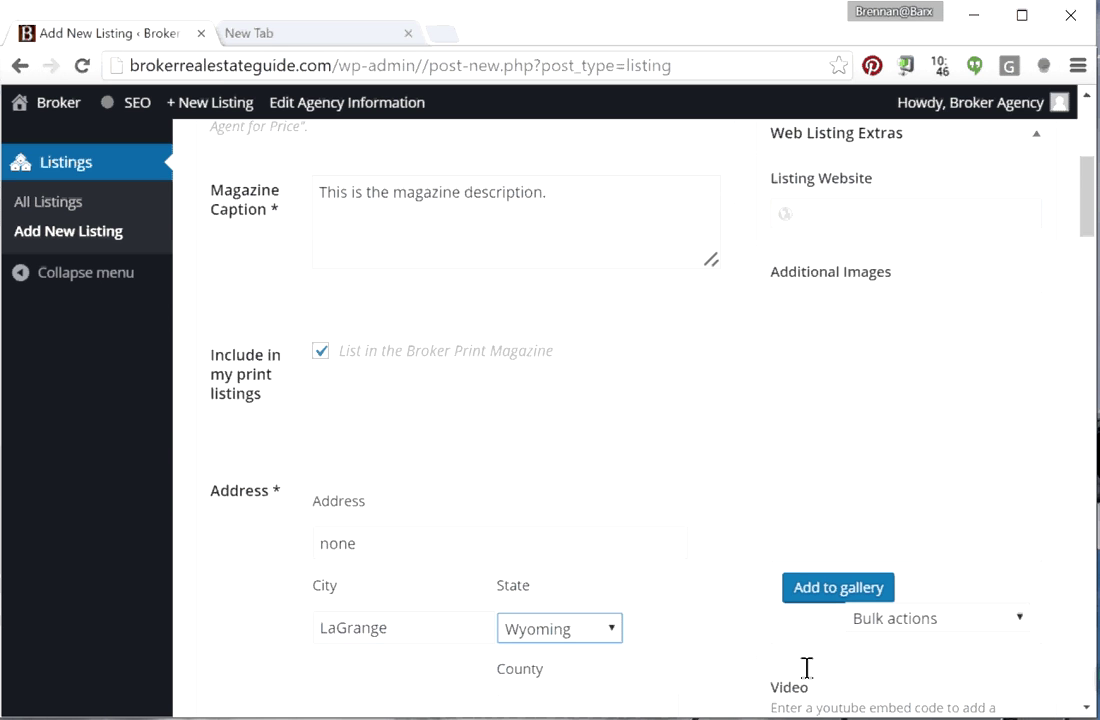
# Keep Wyoming as the state and enter Goshen as the property's county.
pyautogui.press('Tab')
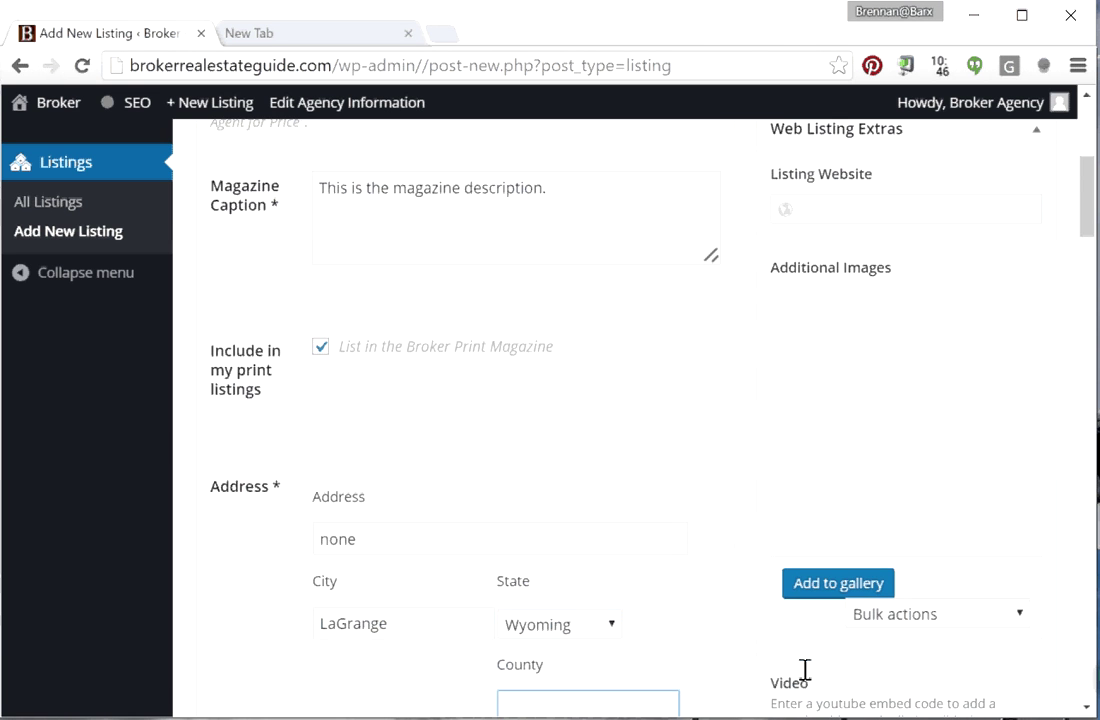
pyautogui.scroll(-1, 805, 669)
pyautogui.write('G')
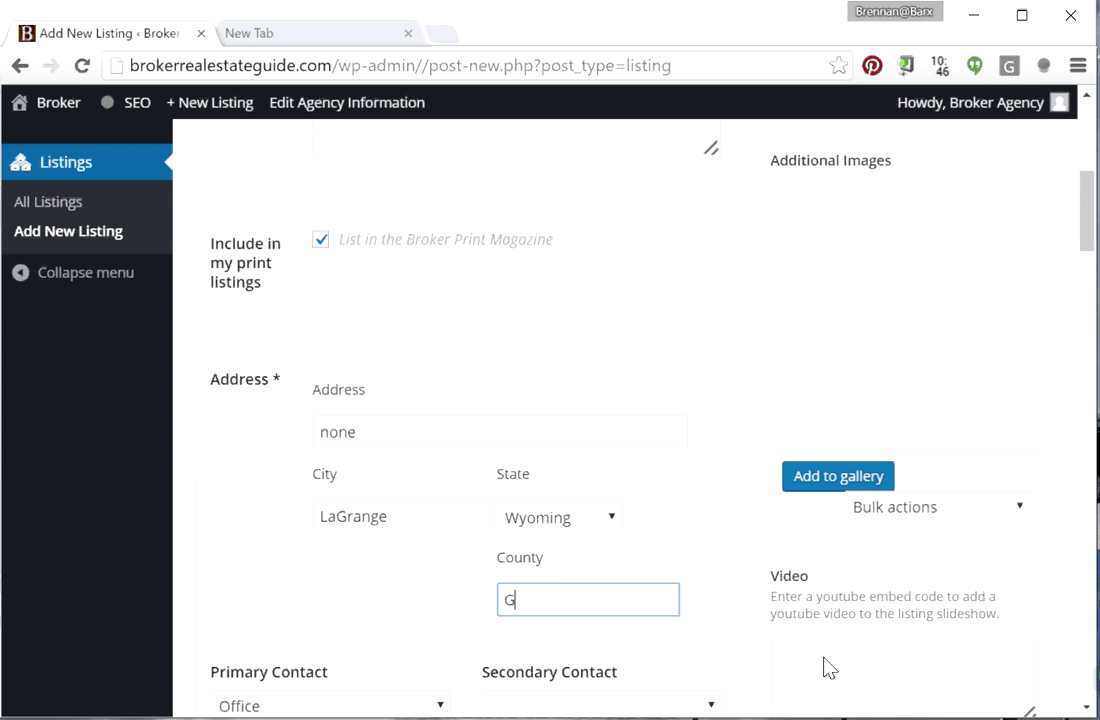
pyautogui.write('oshen')
pyautogui.press('Tab')
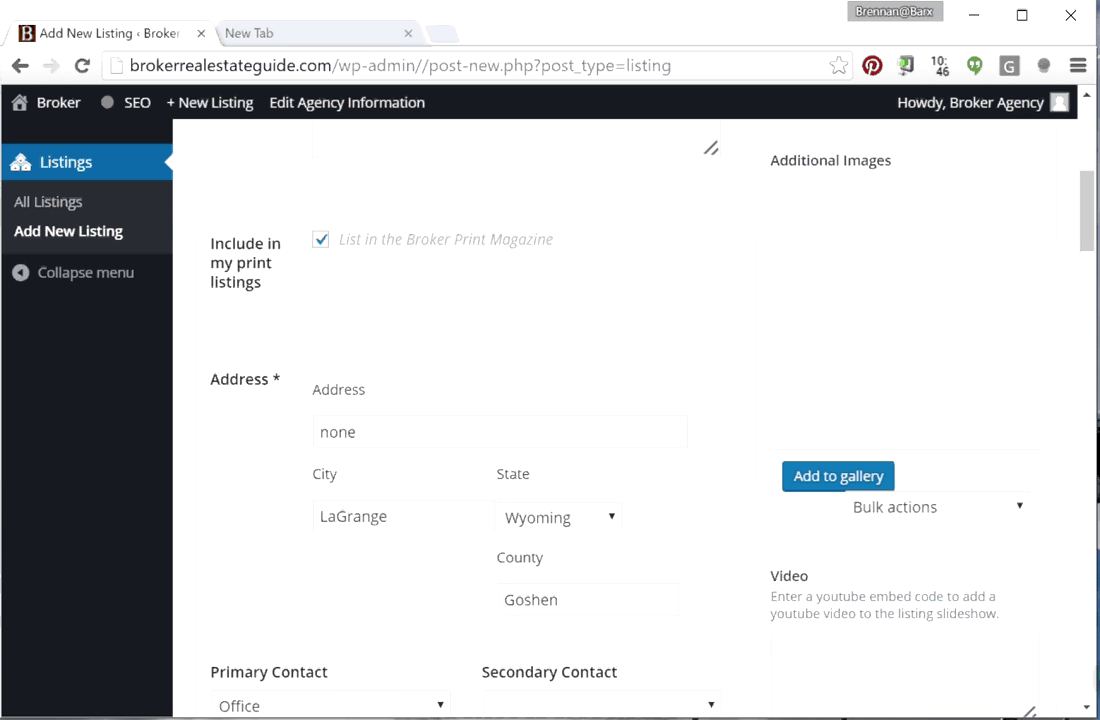
# Look through the available primary contacts for the listing, leaving Office selected.
pyautogui.scroll(-1, 862, 676)
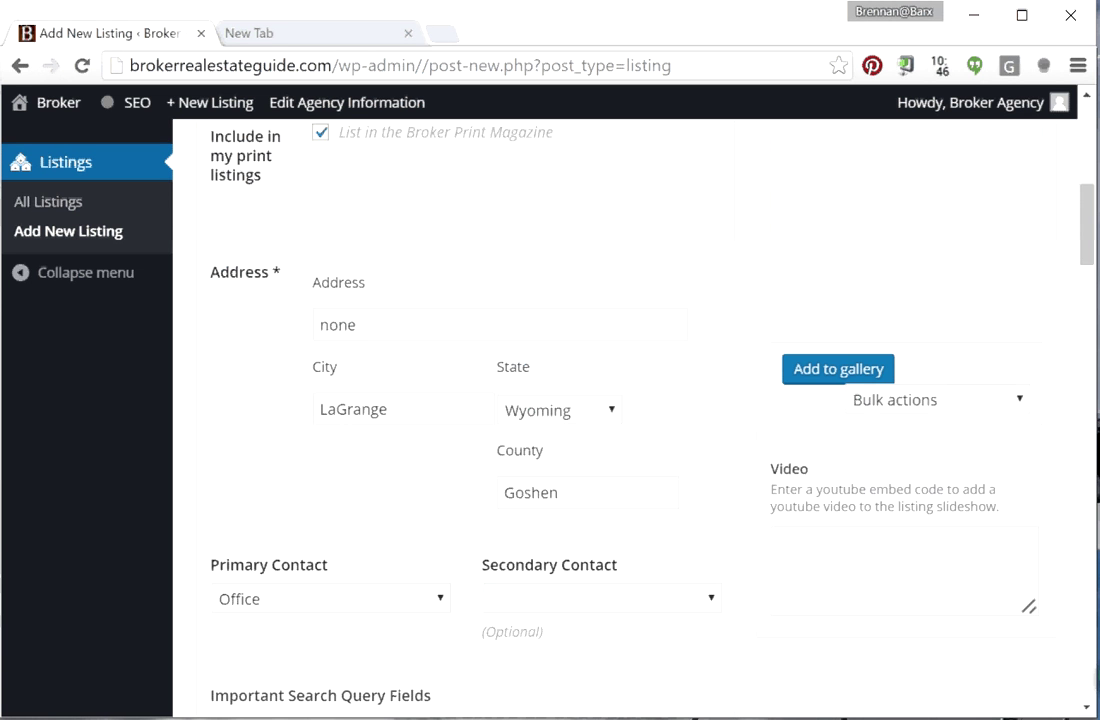
pyautogui.click(330, 598)
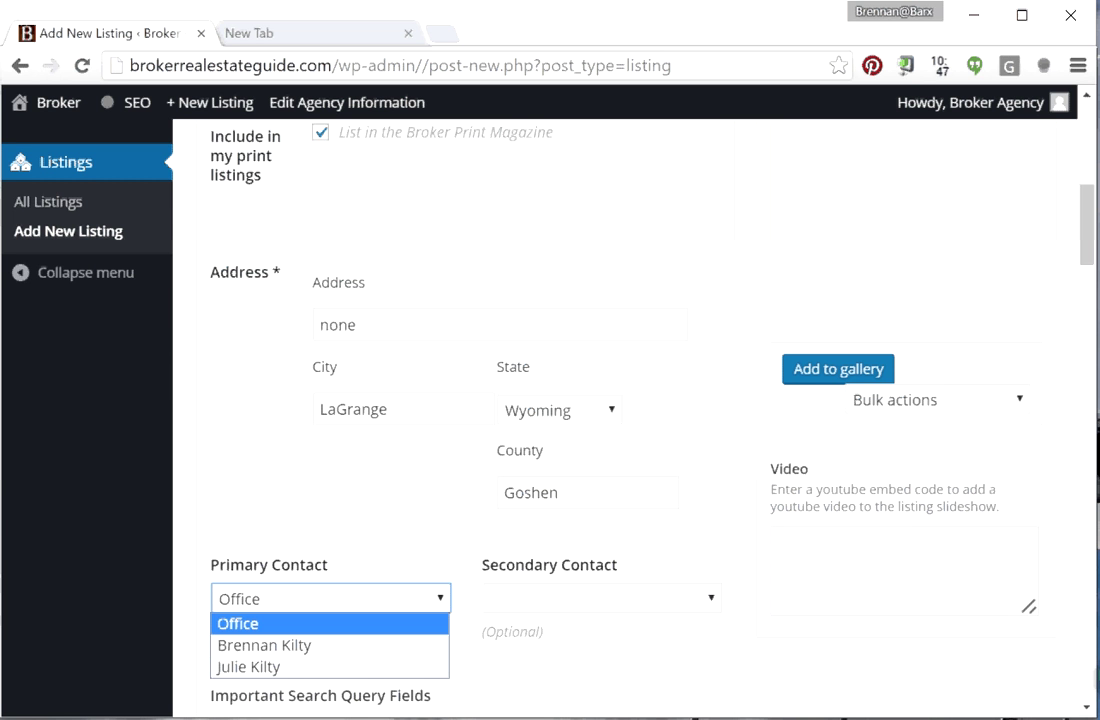
pyautogui.click(744, 695)
pyautogui.click(761, 666)
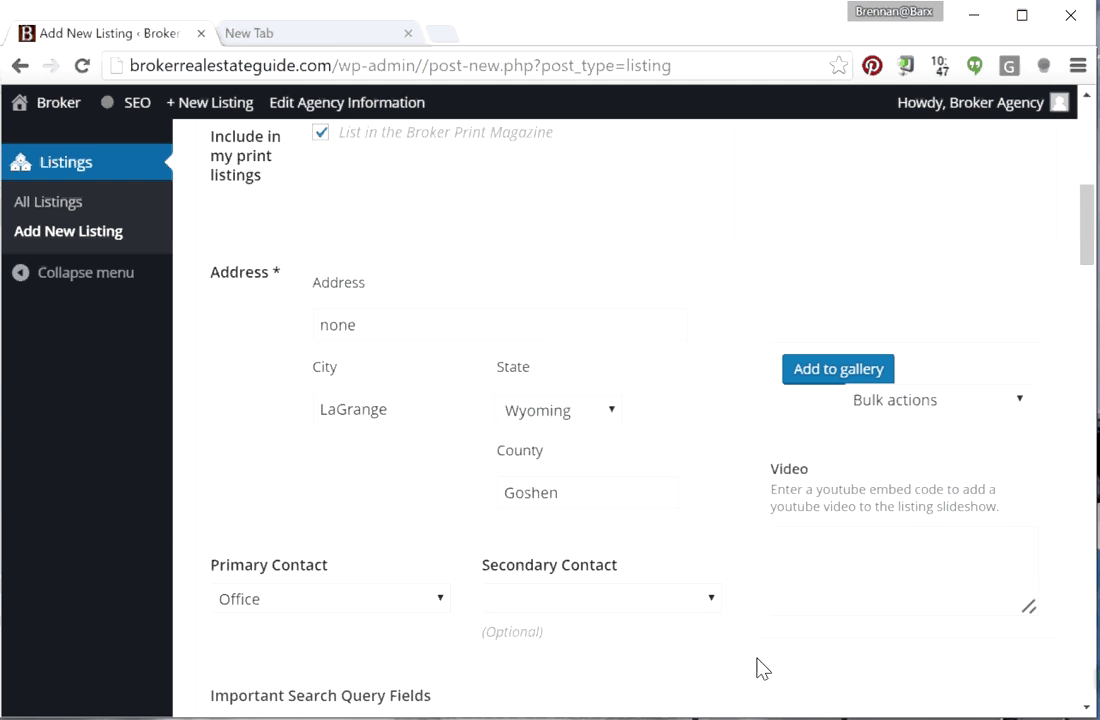
# Fill in the search query fields with 4 beds, 1.5 baths and 2000 indoor square feet.
pyautogui.scroll(-1, 625, 420)
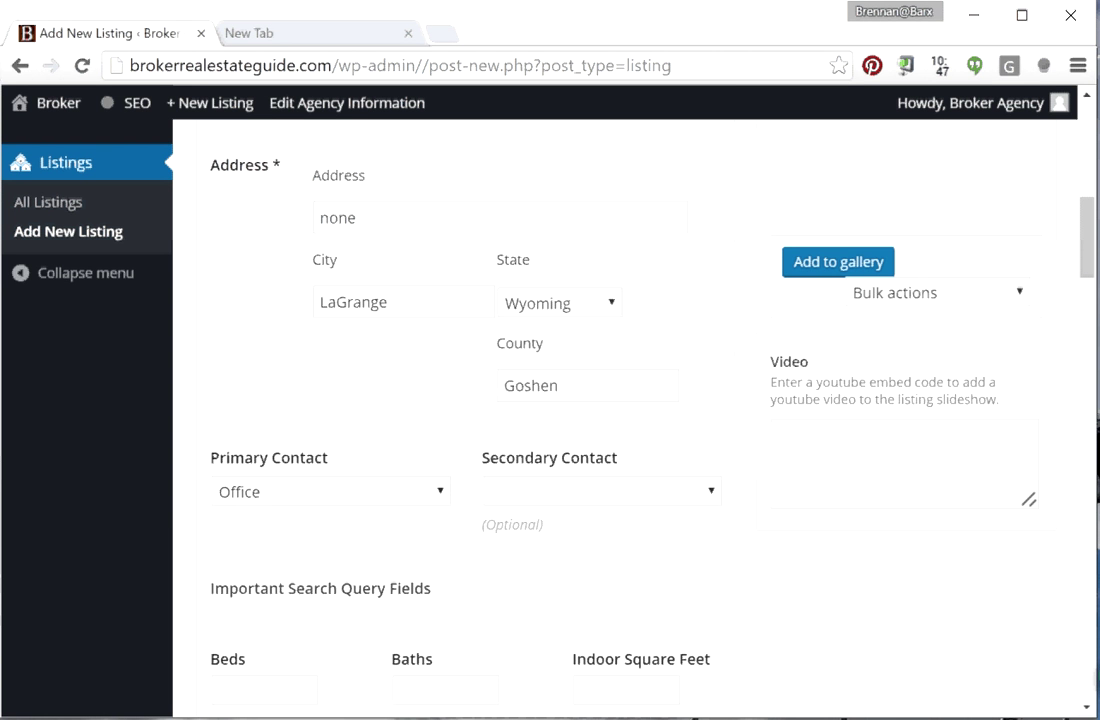
pyautogui.scroll(-1, 1030, 380)
pyautogui.scroll(-1, 1030, 380)
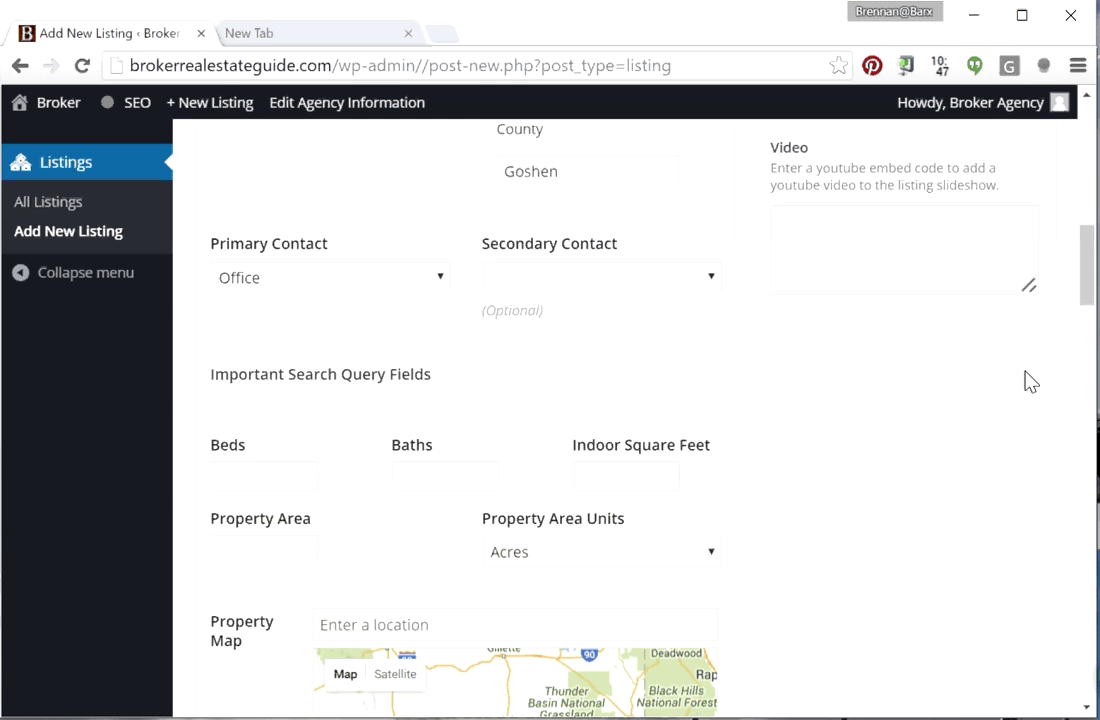
pyautogui.press('Tab')
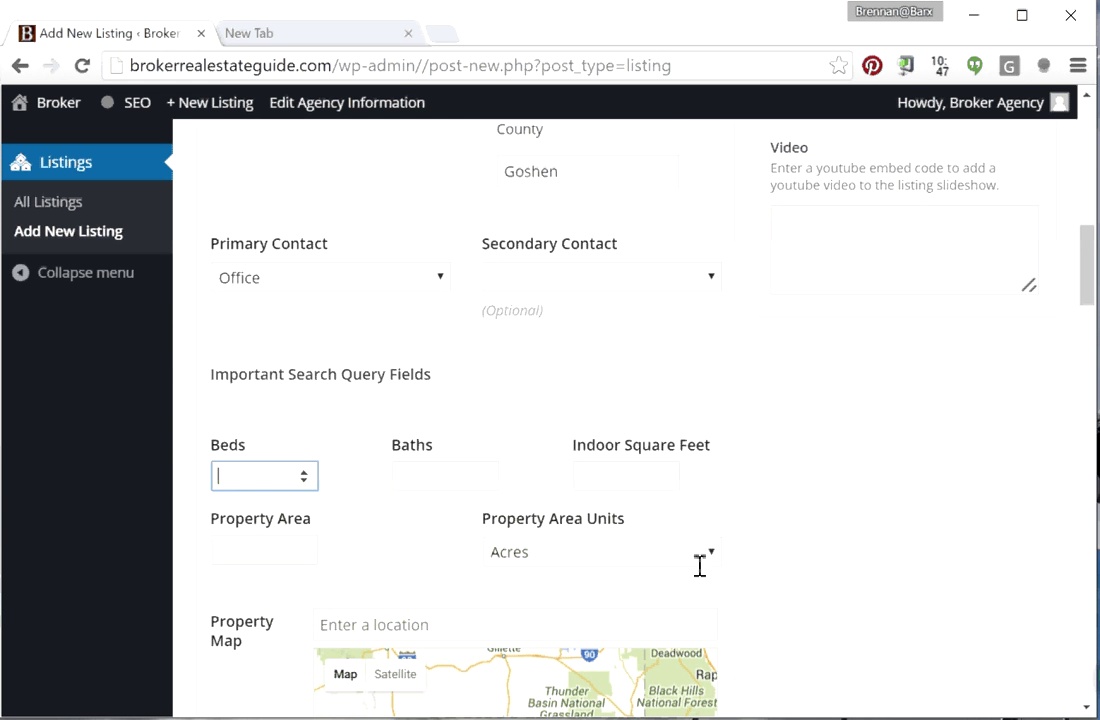
pyautogui.write('4')
pyautogui.press('Tab')
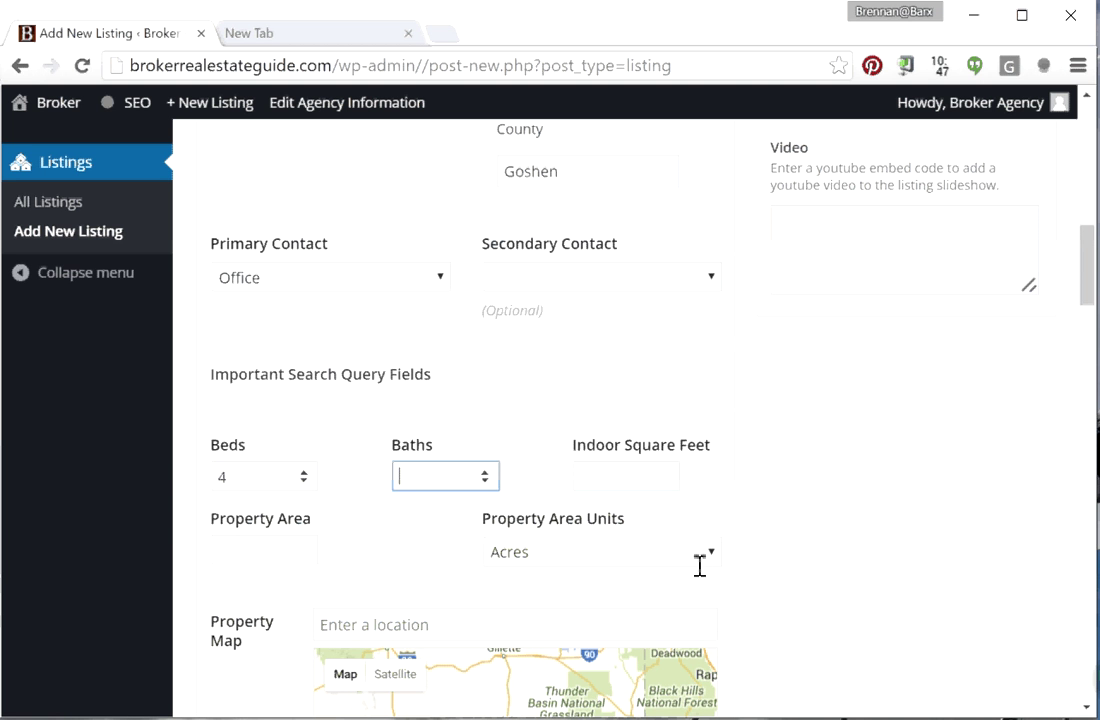
pyautogui.write('1.5')
pyautogui.press('Tab')
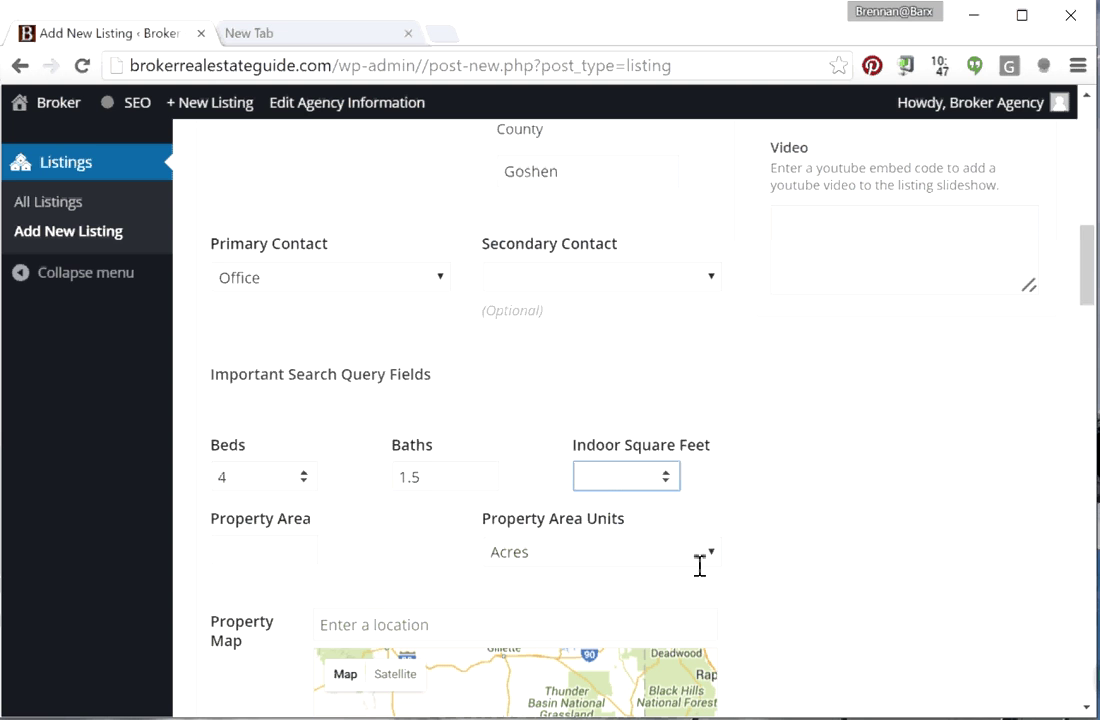
pyautogui.write('2000')
# Set the property area to 2000 and its units to Square Feet.
pyautogui.press('Tab')
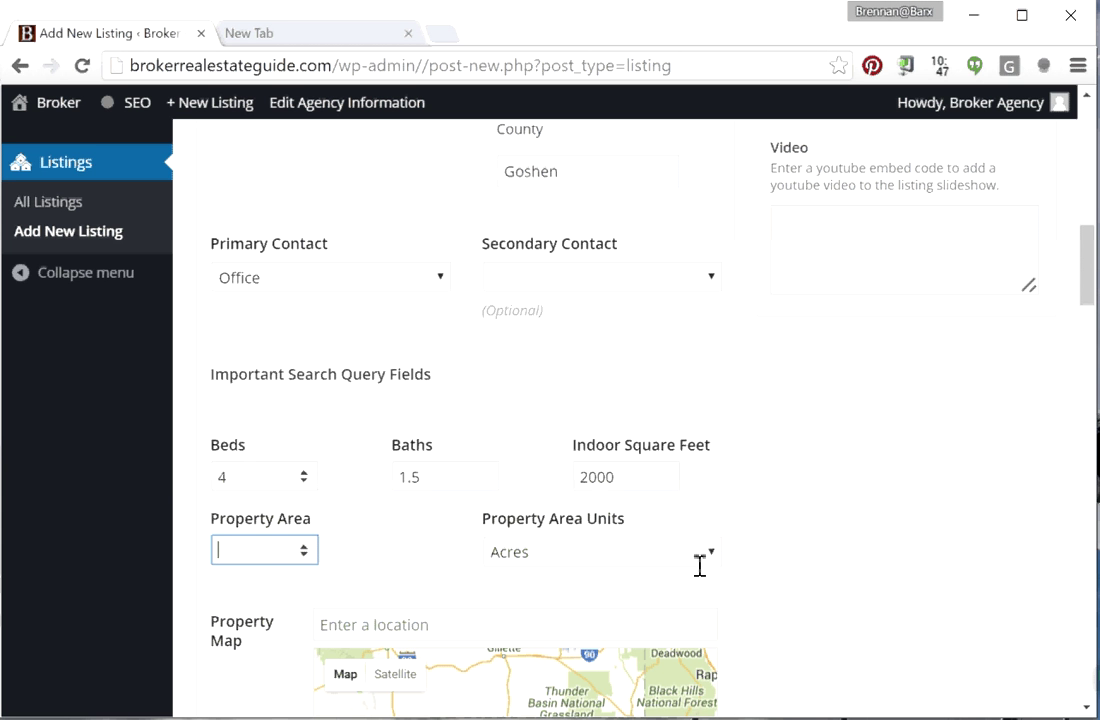
pyautogui.write('2000')
pyautogui.press('Tab')
pyautogui.press('space')
pyautogui.press('Down')
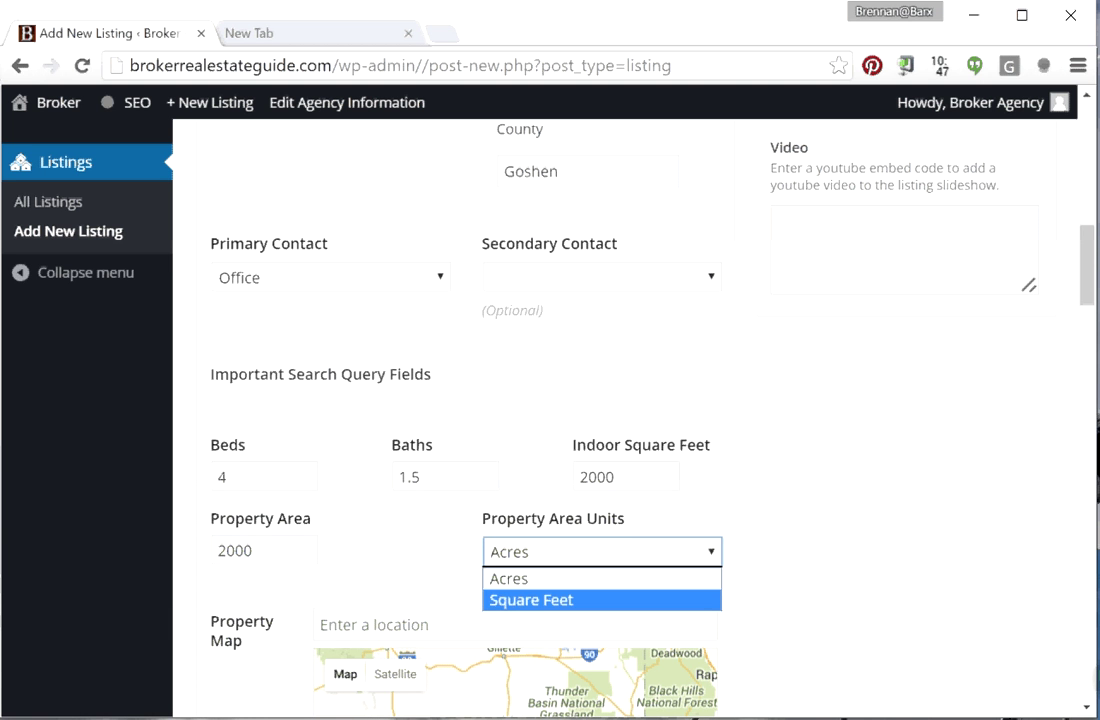
pyautogui.press('Return')
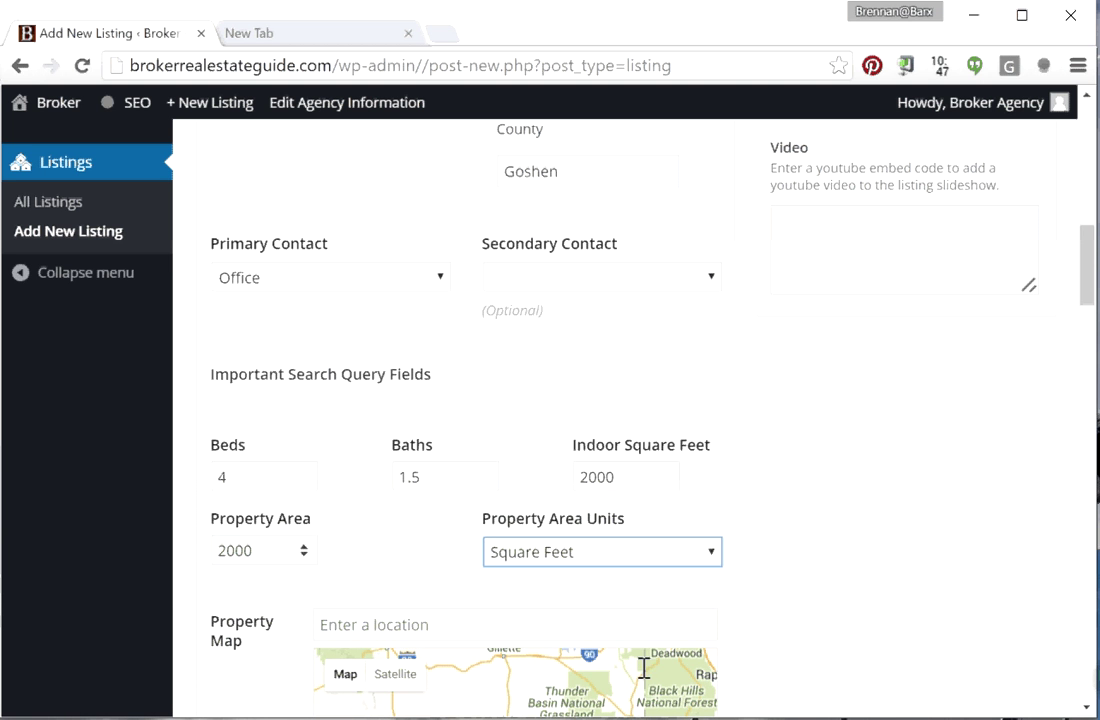
# Switch the property area units back to Acres.
pyautogui.press('space')
pyautogui.press('Up')
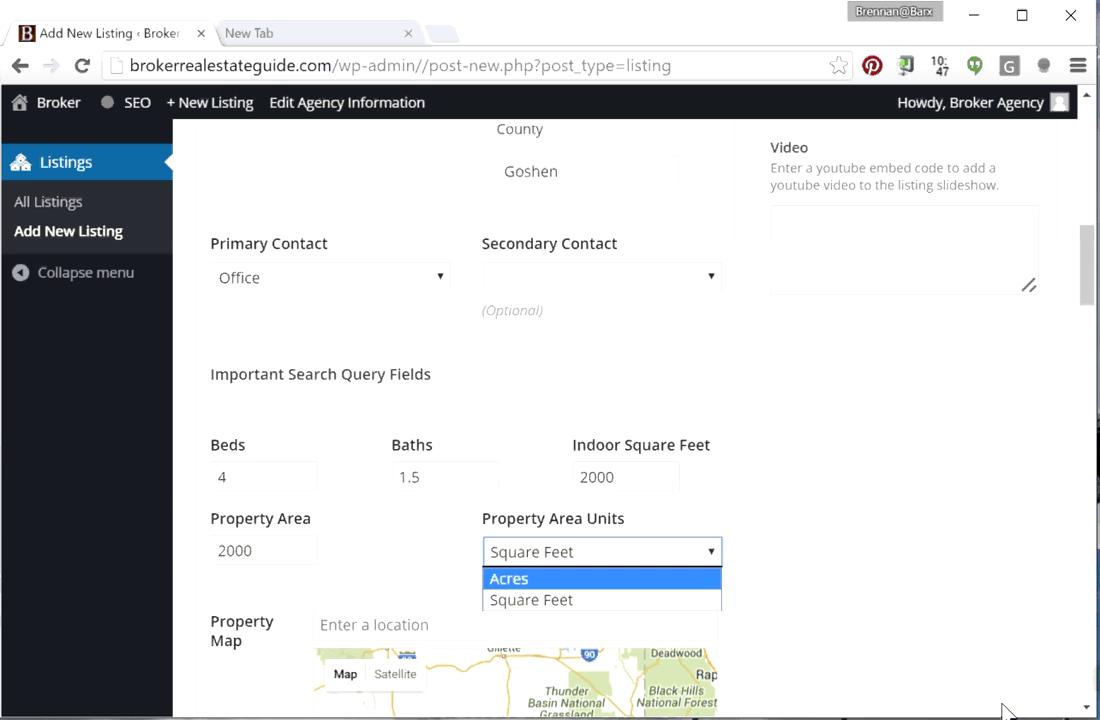
pyautogui.press('Return')
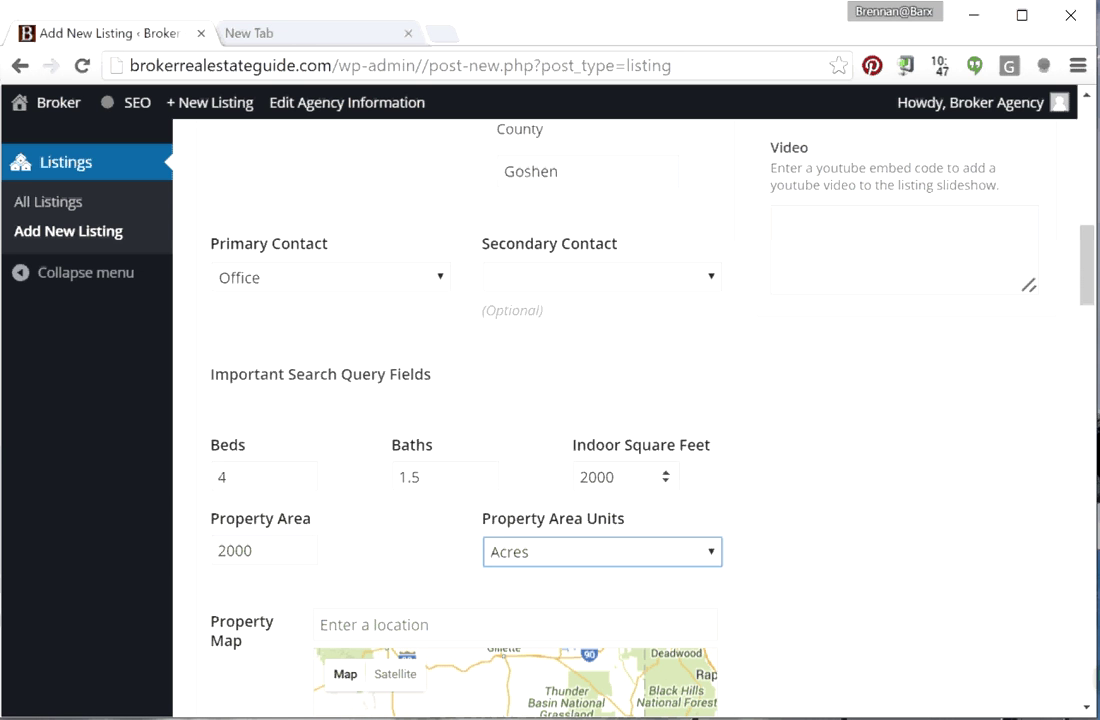
# Set the property map location to the suggested place LaGrange, WY, United States.
pyautogui.scroll(-3, 672, 385)
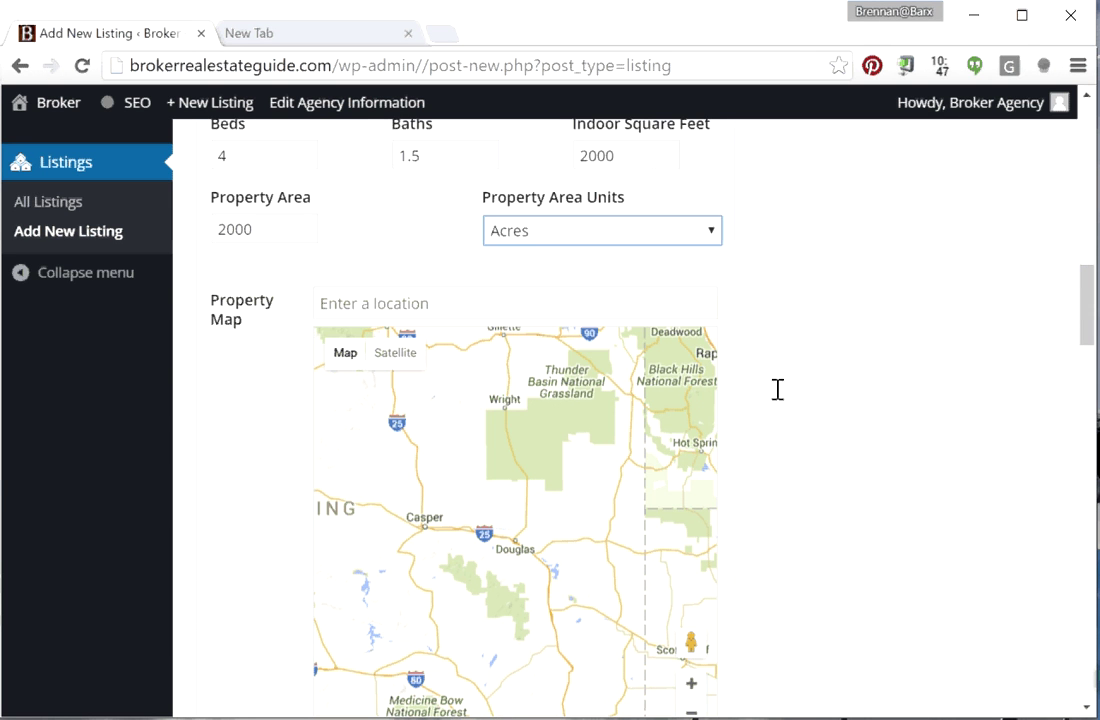
pyautogui.press('Tab')
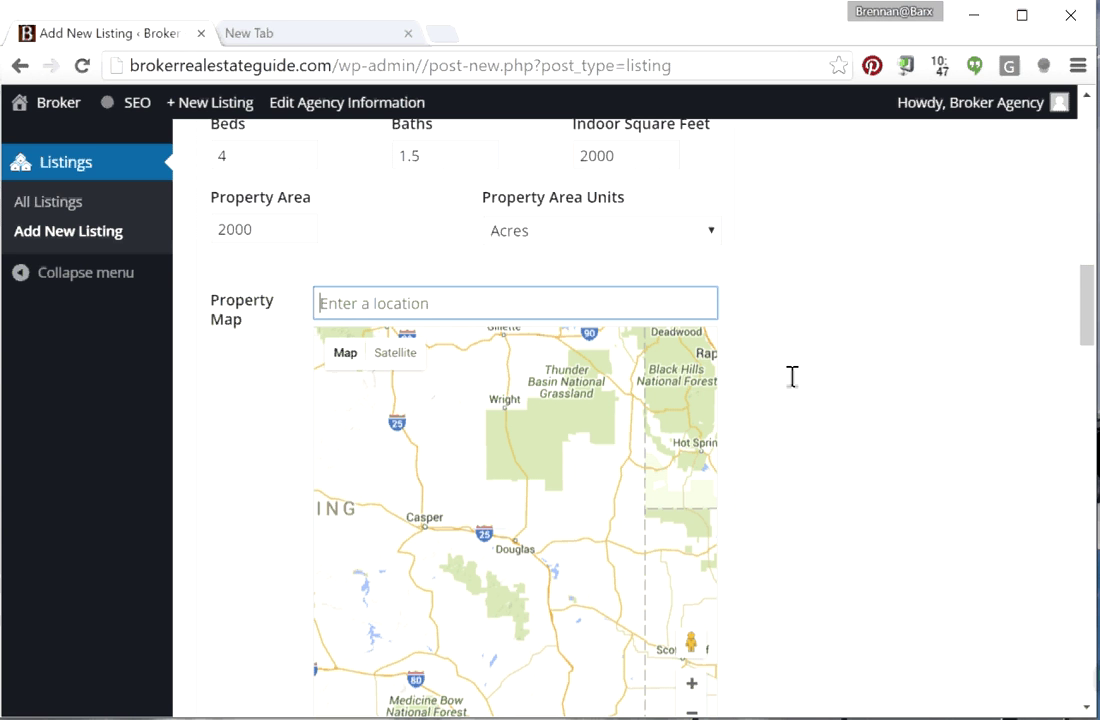
pyautogui.write('La')
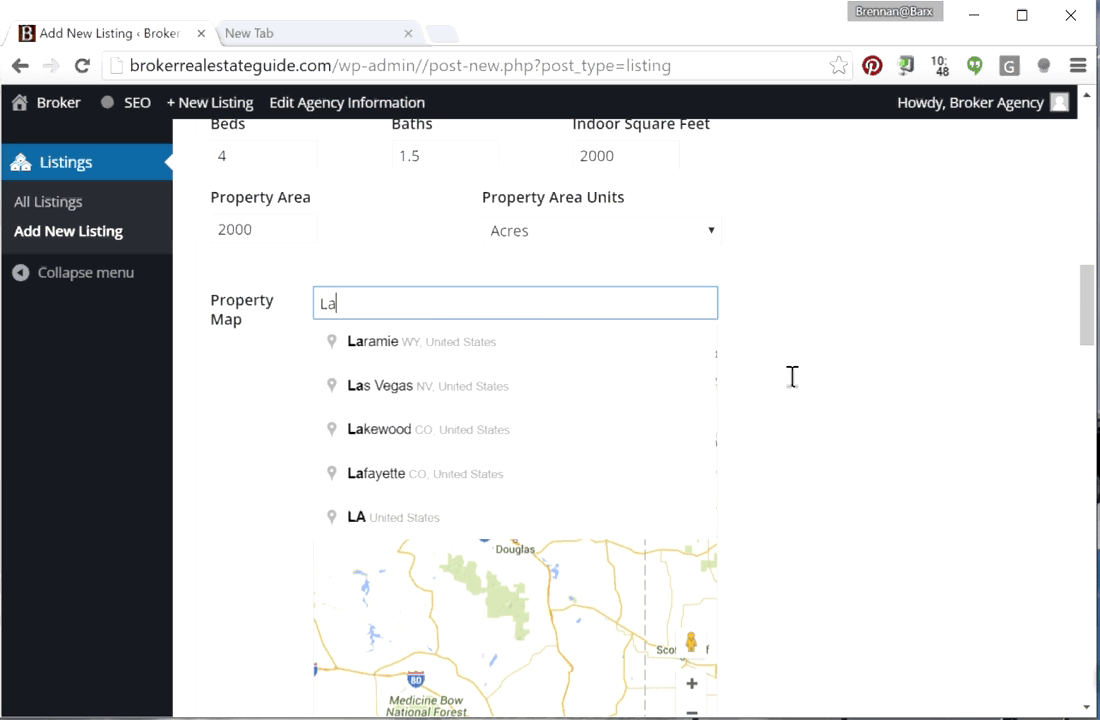
pyautogui.write('Grange')
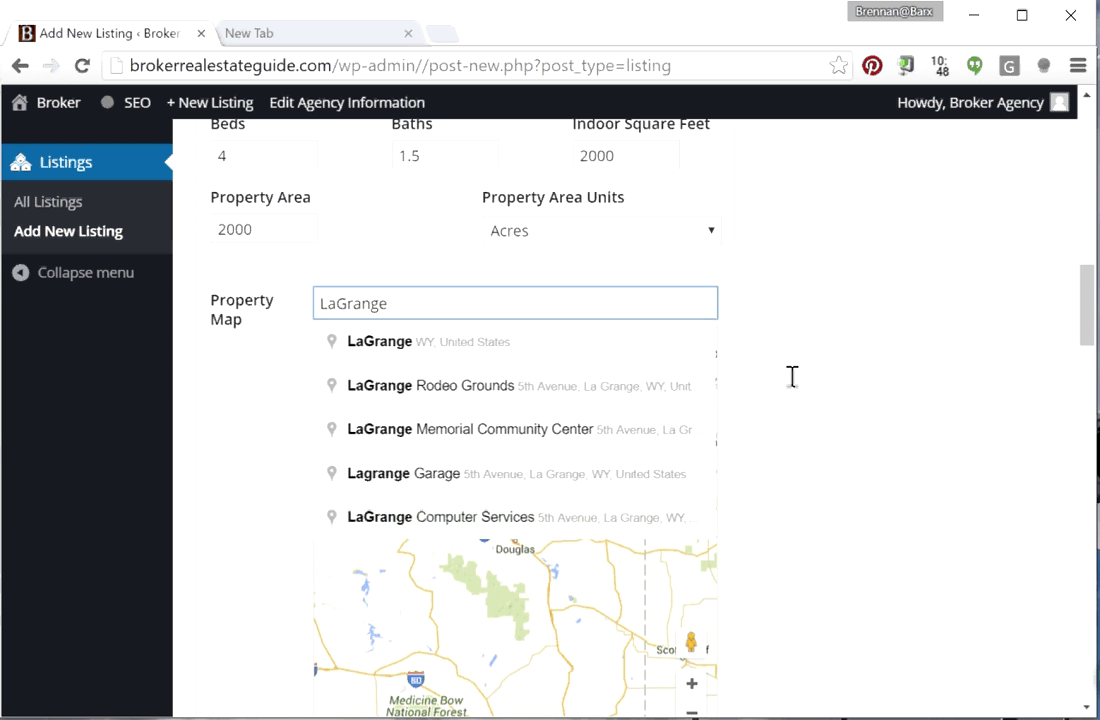
pyautogui.press('Down')
pyautogui.press('Return')
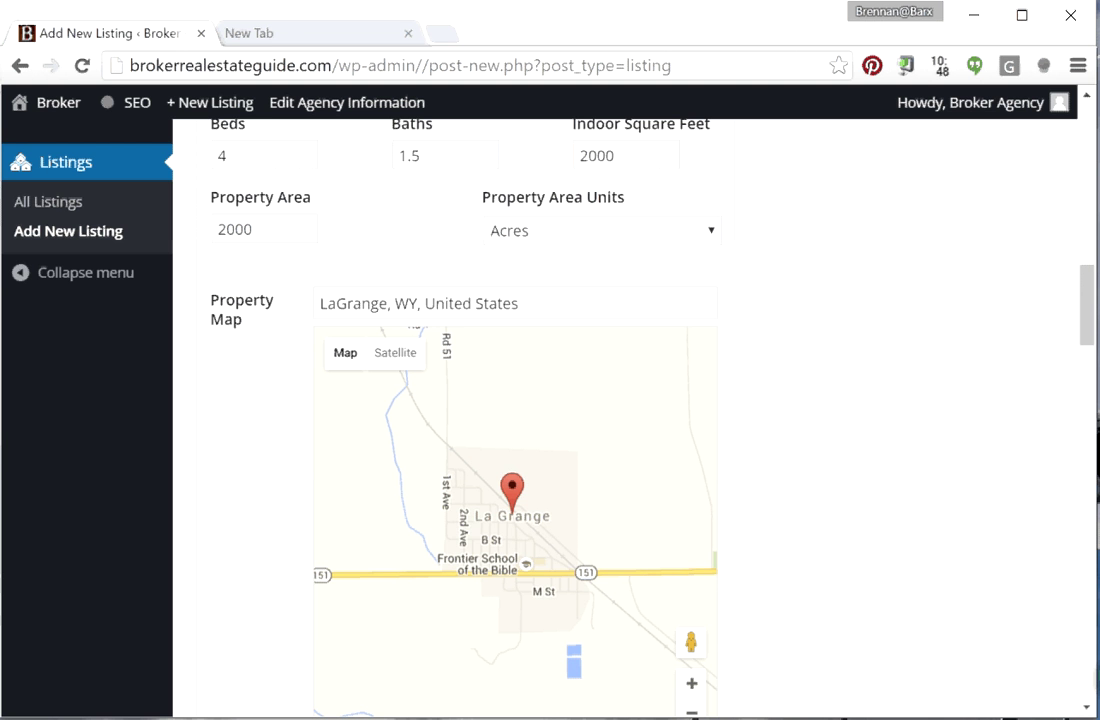
# Assign the listing the types Residential, Rural Residential and Land.
pyautogui.scroll(-3, 630, 420)
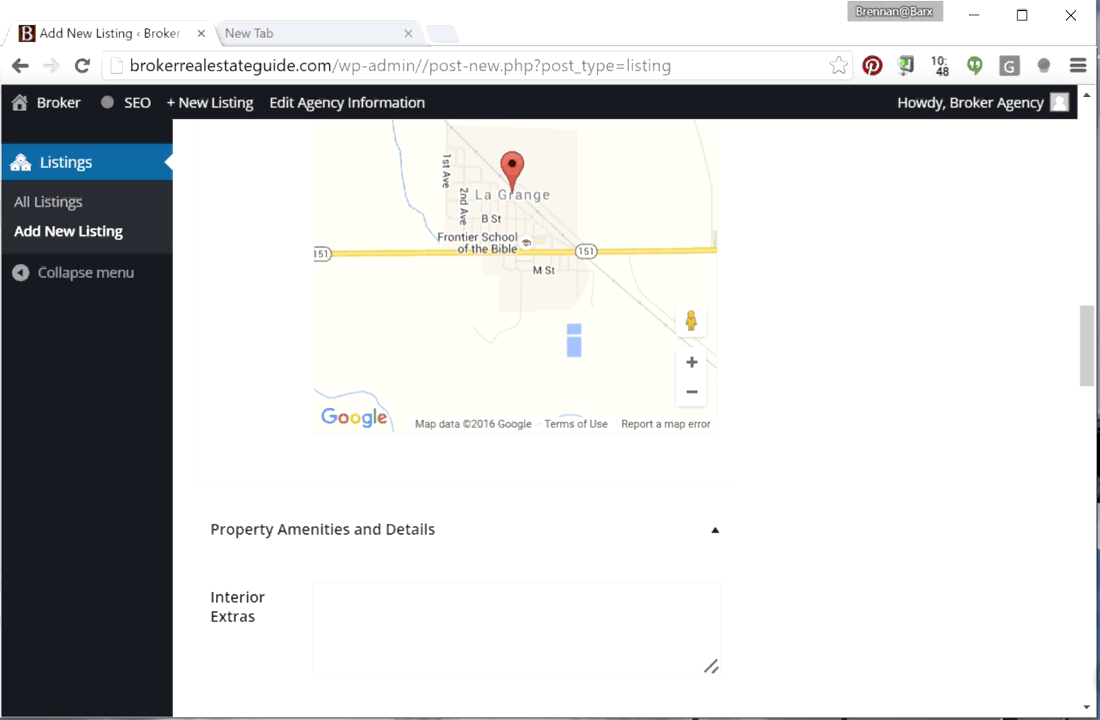
pyautogui.scroll(8, 630, 420)
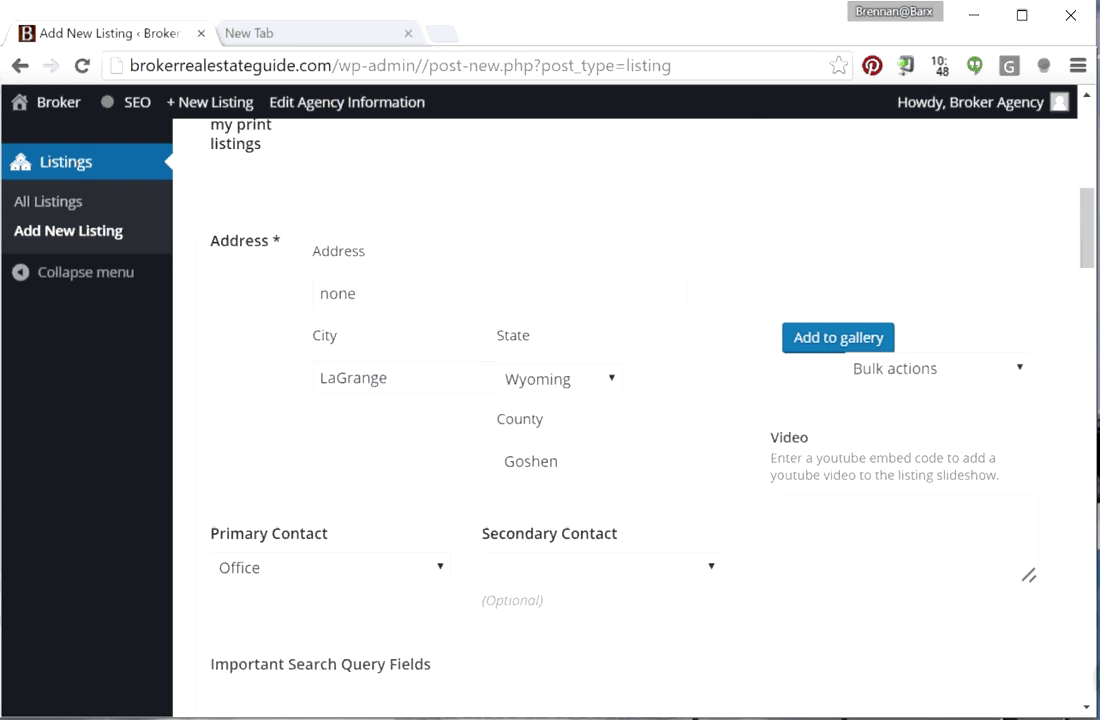
pyautogui.scroll(8, 630, 420)
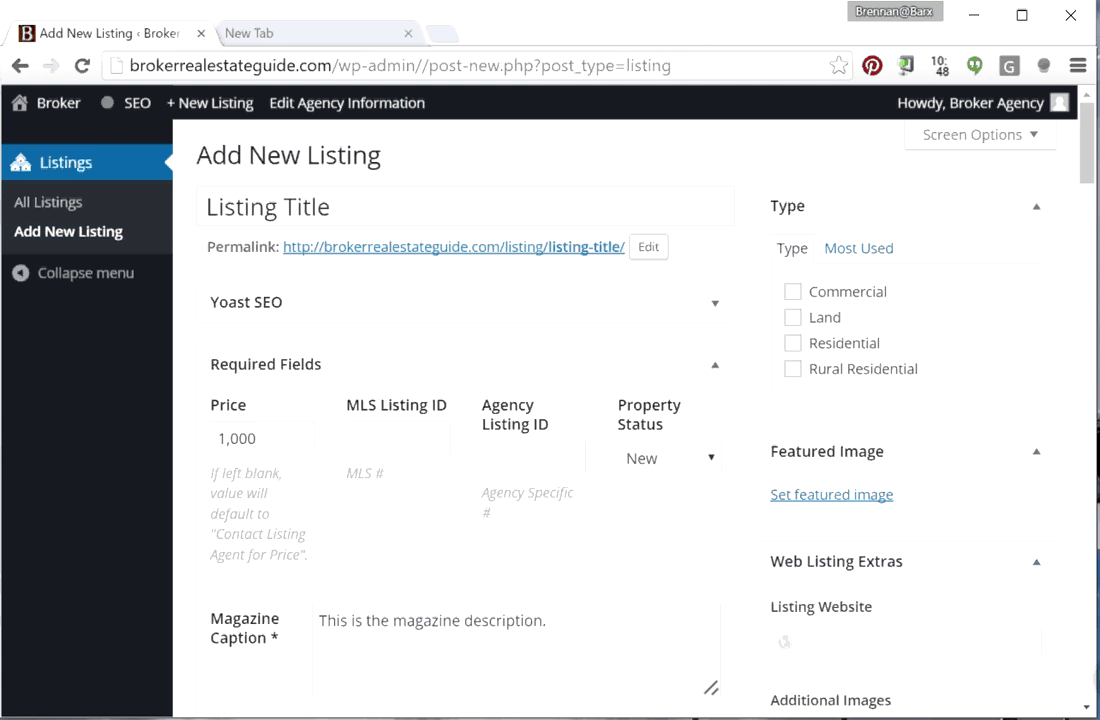
pyautogui.click(792, 343)
pyautogui.click(792, 369)
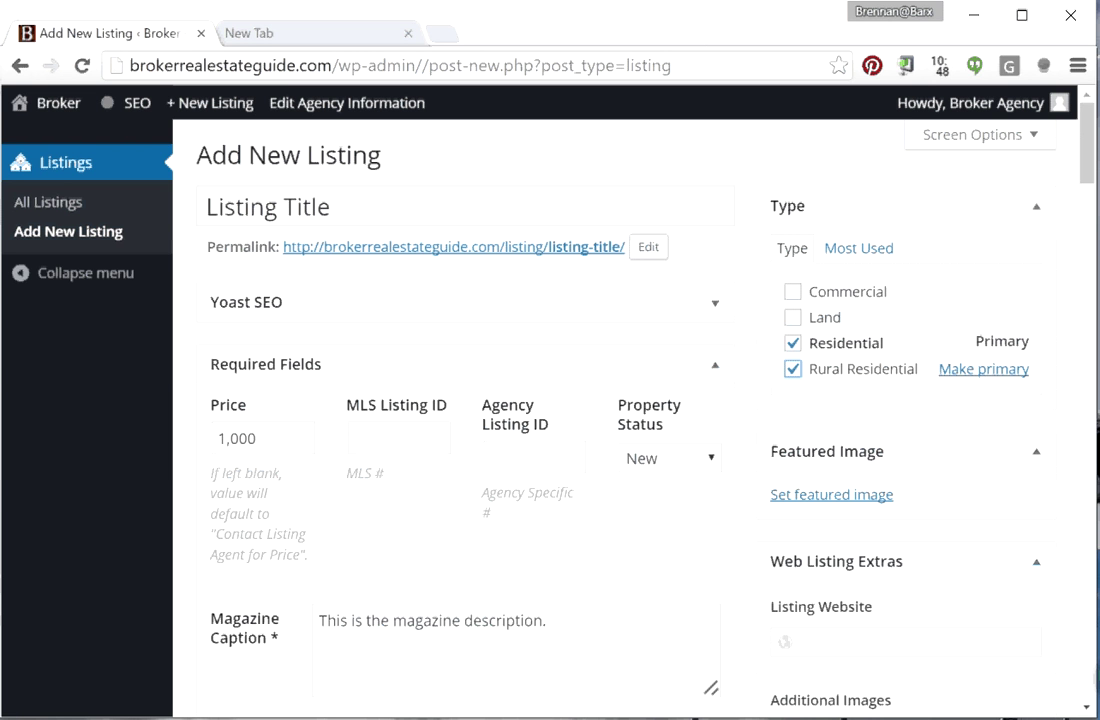
pyautogui.click(792, 317)
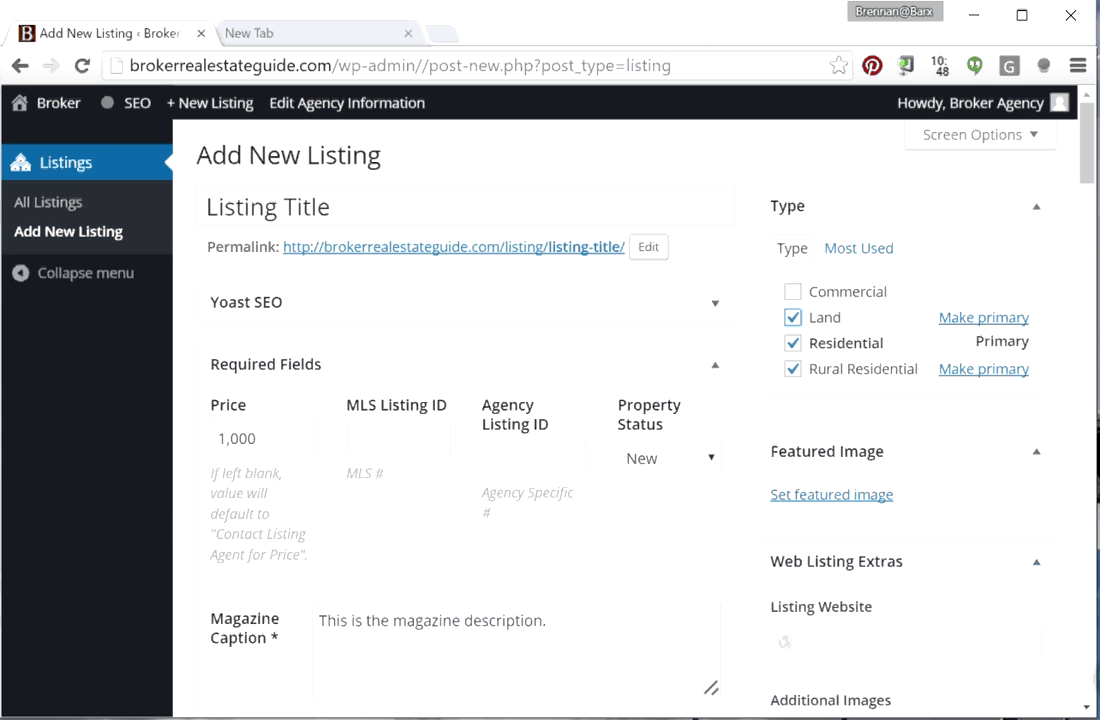
# Set the existing media library photo DSC_2419 as the listing's featured image.
pyautogui.scroll(-1, 625, 420)
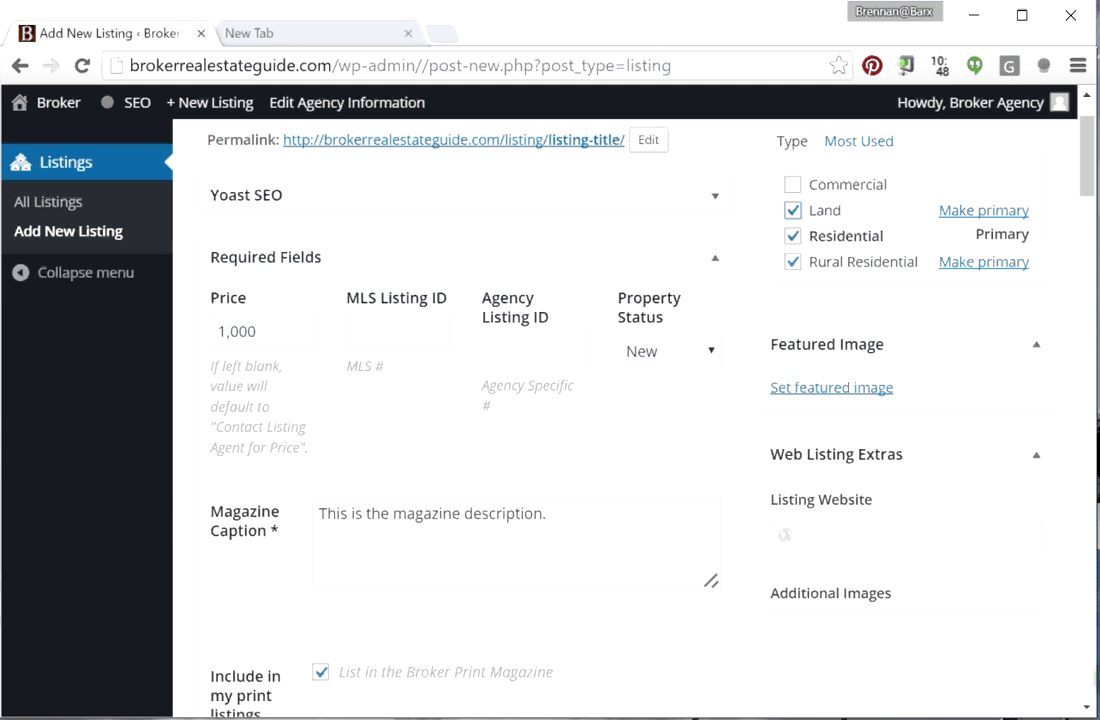
pyautogui.click(831, 388)
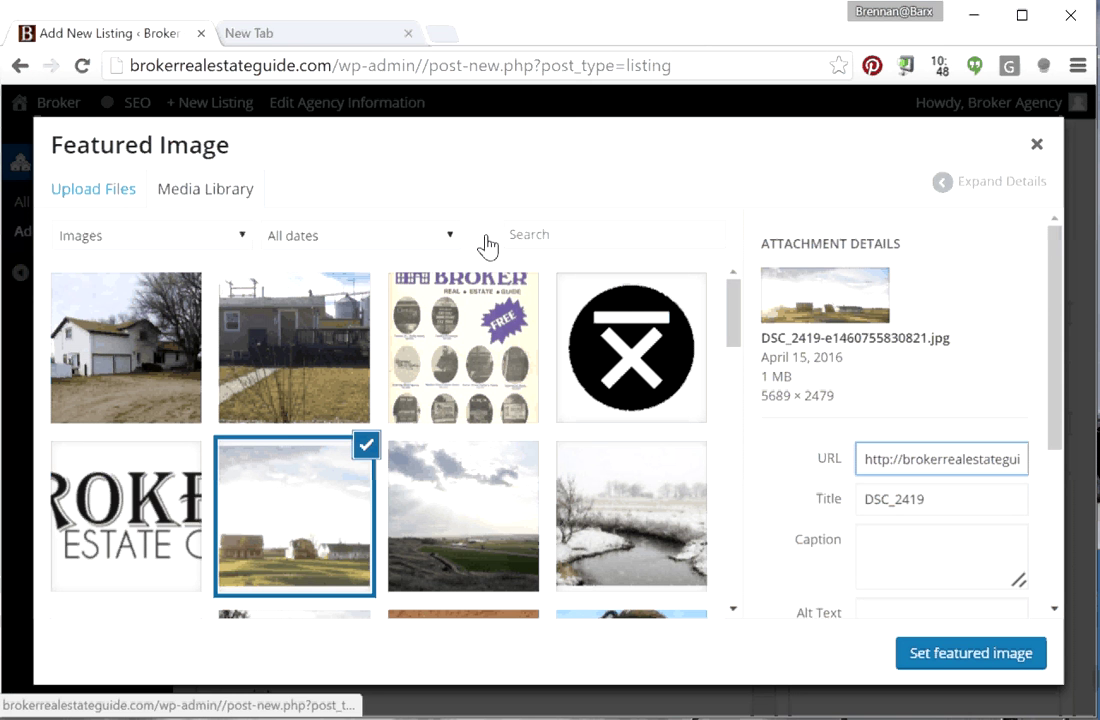
pyautogui.click(93, 189)
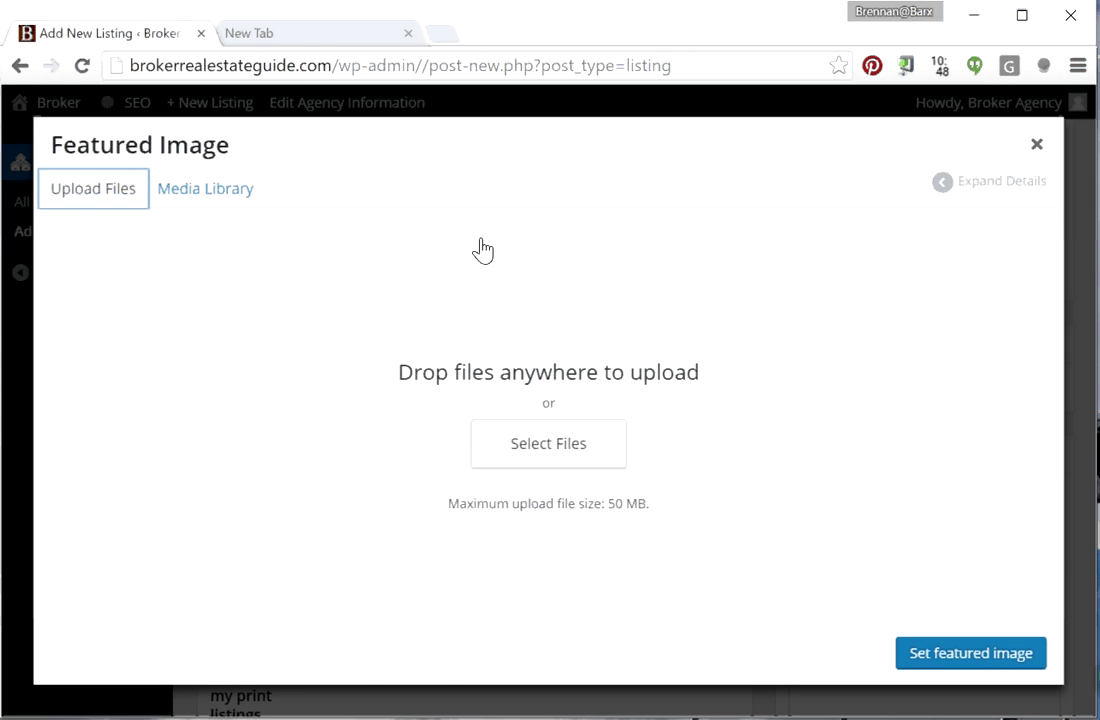
pyautogui.click(205, 188)
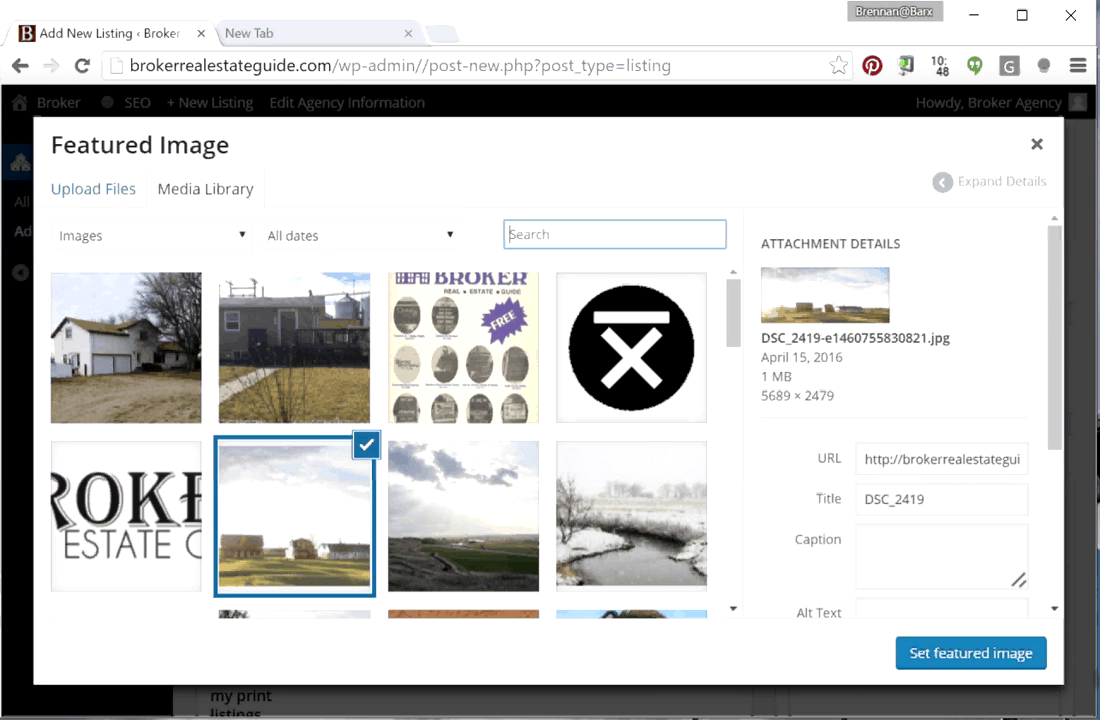
pyautogui.click(970, 652)
# Examine the web listing extras, the optional amenity, residential, land and commercial detail fields, and the sub type and publishing options.
pyautogui.scroll(-3, 913, 233)
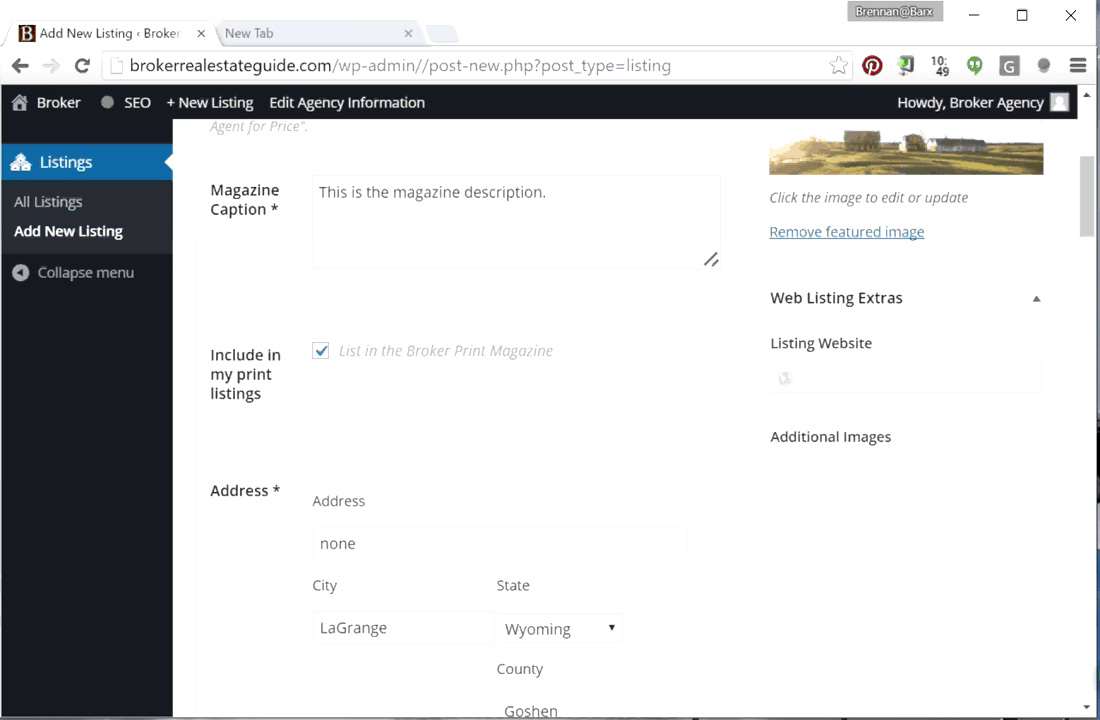
pyautogui.scroll(-1, 636, 420)
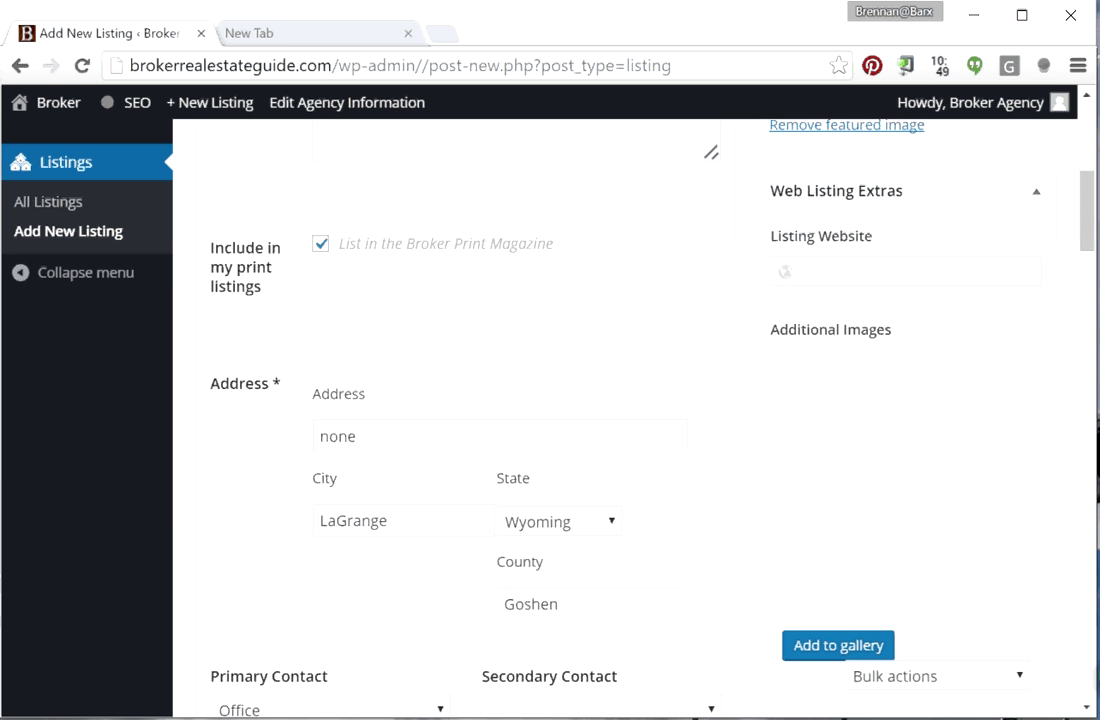
pyautogui.scroll(-1, 636, 420)
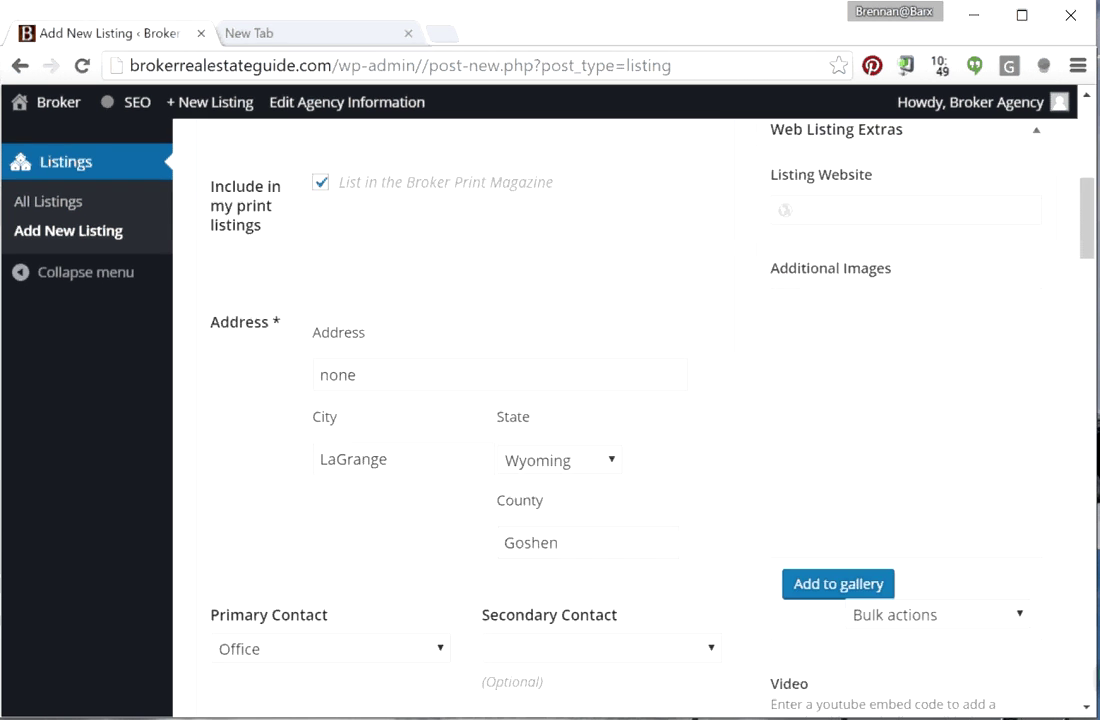
pyautogui.scroll(-2, 636, 420)
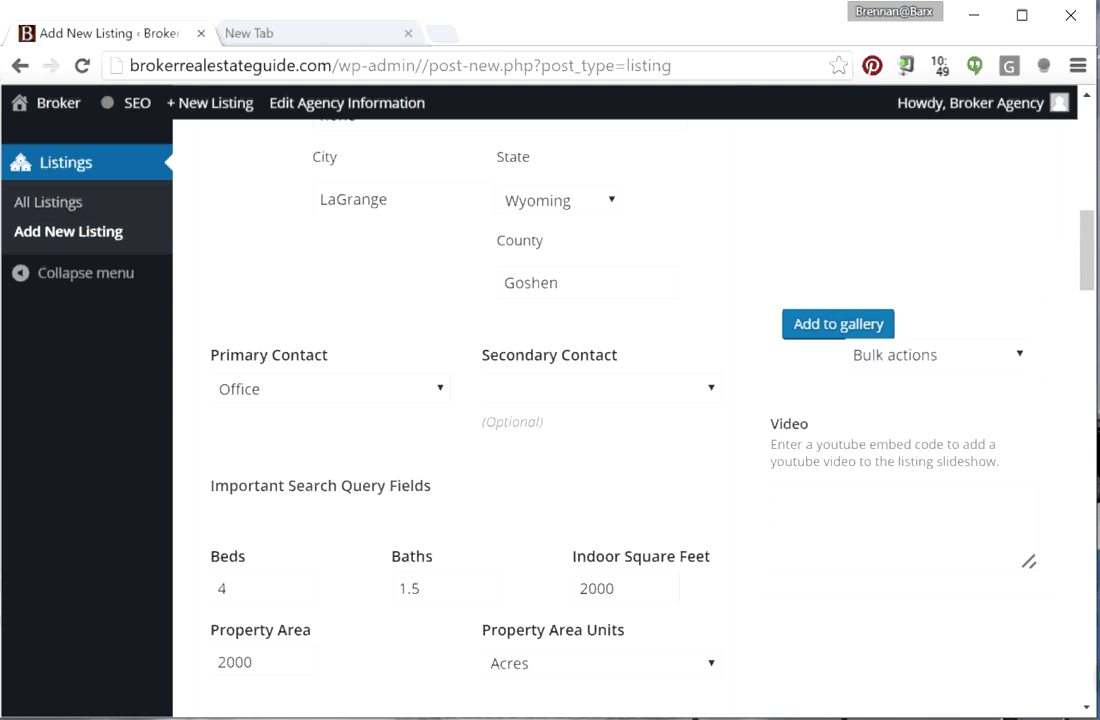
pyautogui.scroll(-4, 636, 420)
pyautogui.scroll(-5, 636, 420)
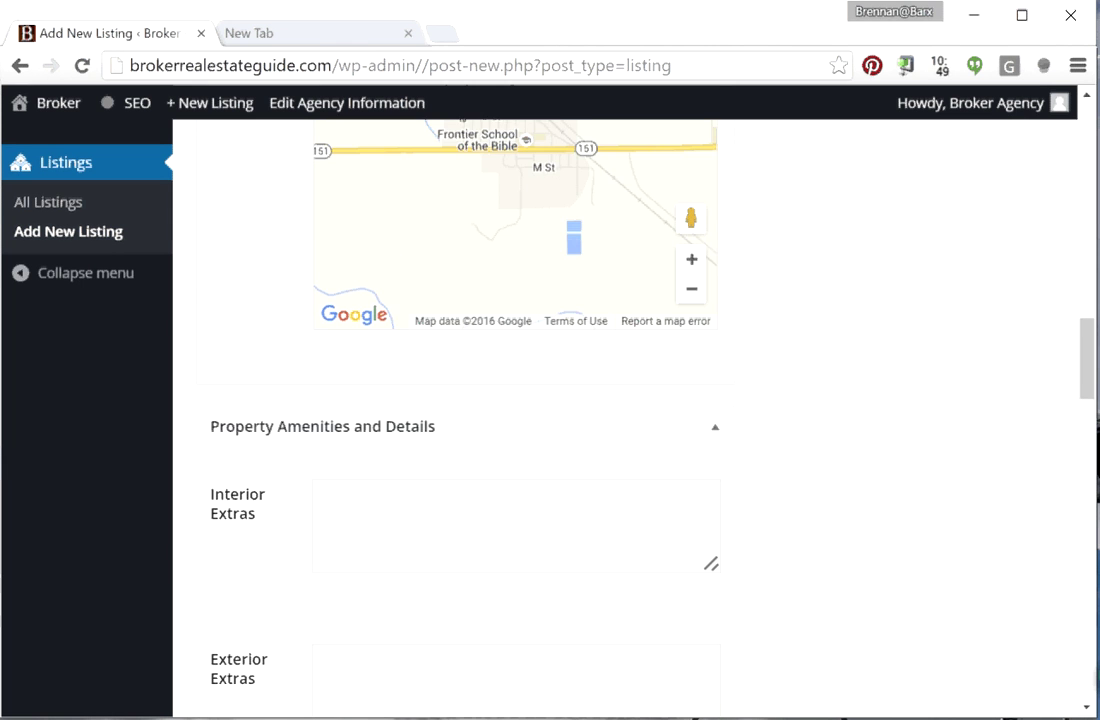
pyautogui.scroll(-1, 636, 420)
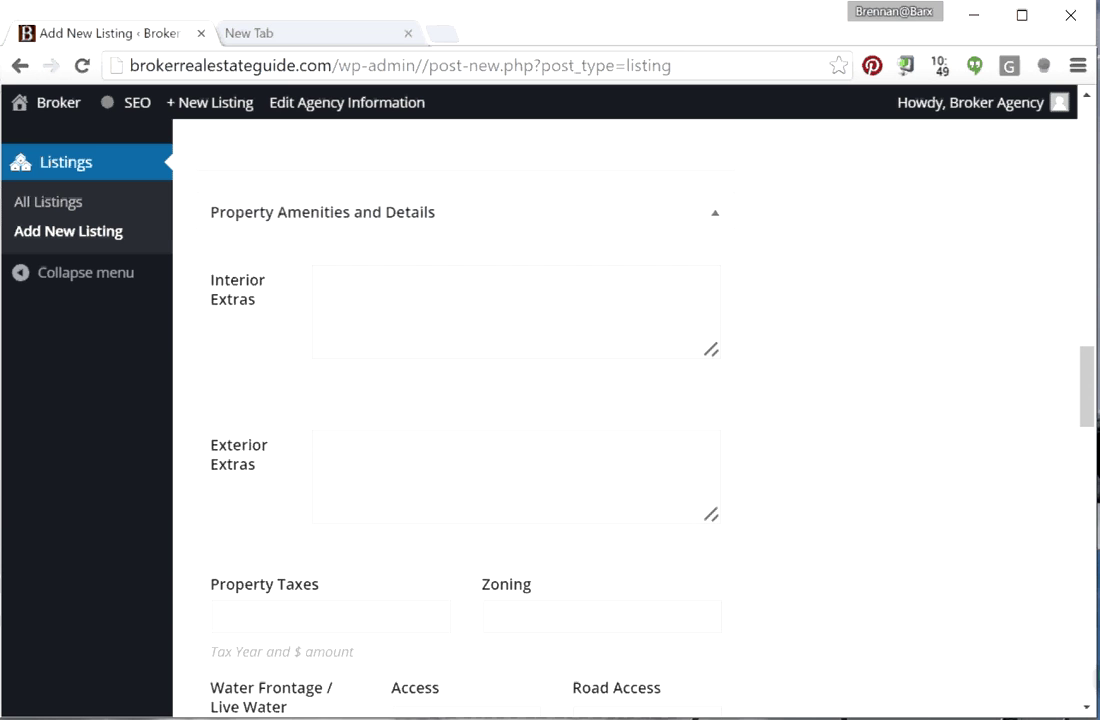
pyautogui.scroll(-1, 630, 420)
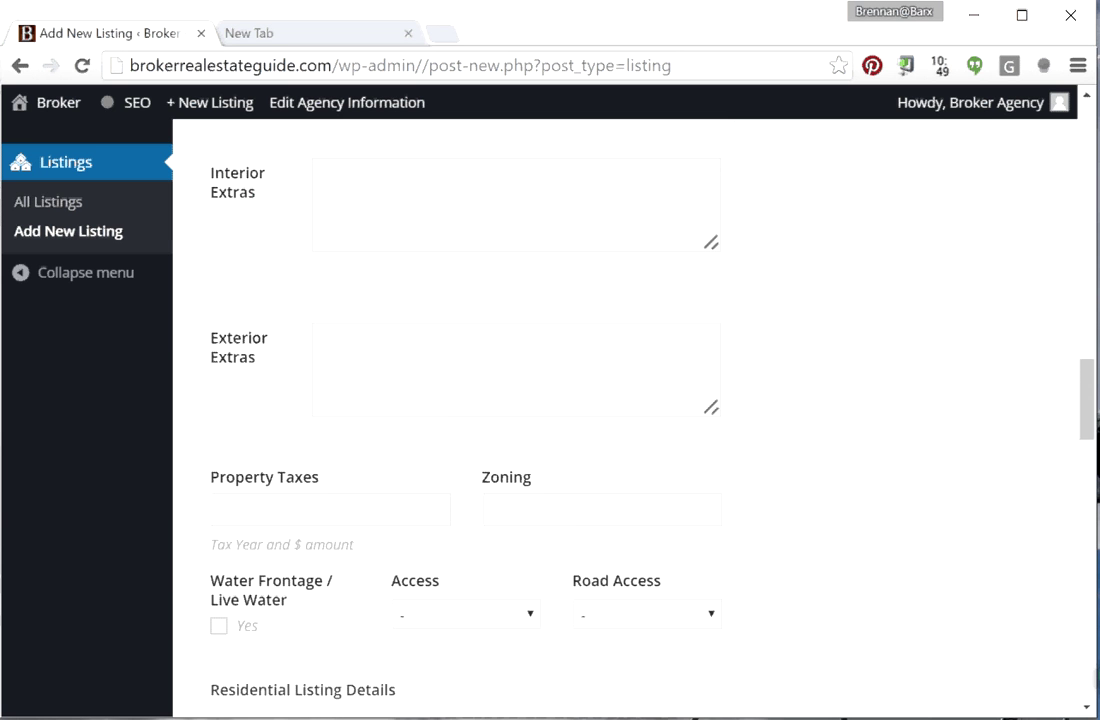
pyautogui.scroll(-1, 630, 420)
pyautogui.scroll(-2, 630, 420)
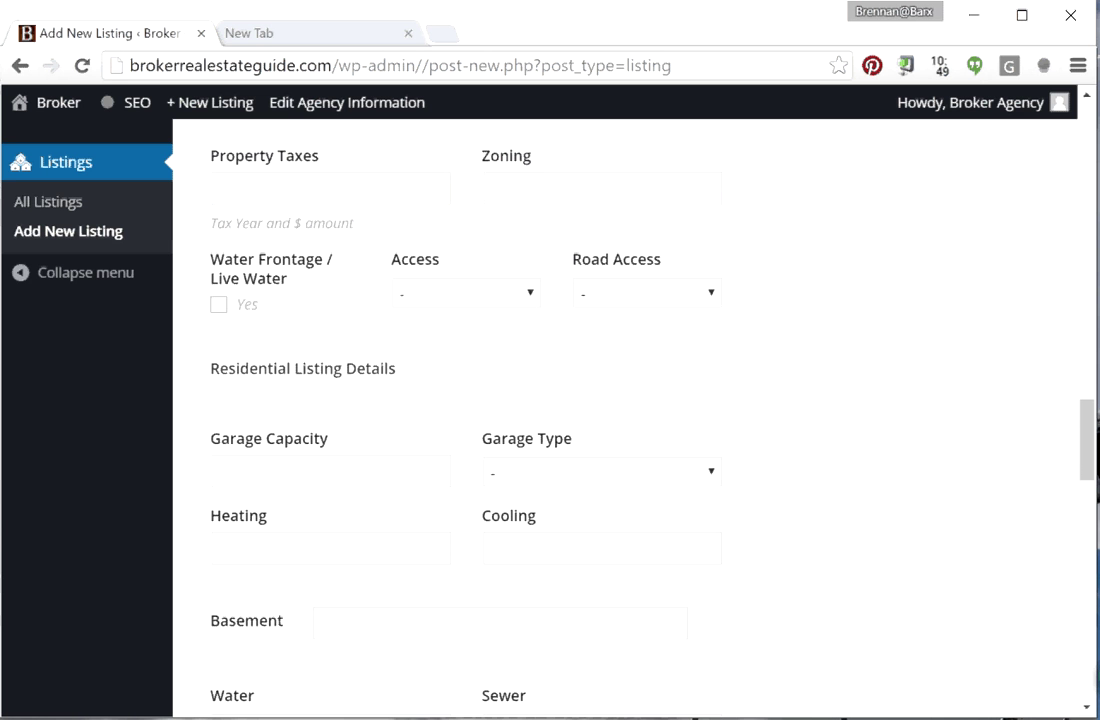
pyautogui.scroll(-1, 630, 420)
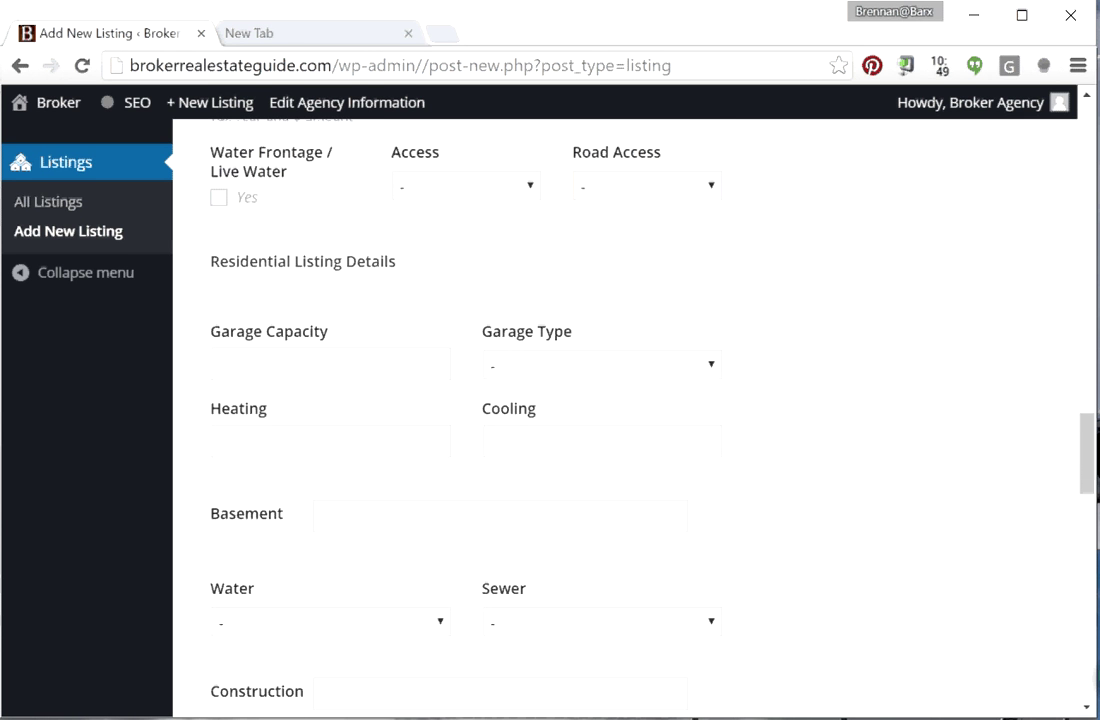
pyautogui.scroll(-2, 630, 420)
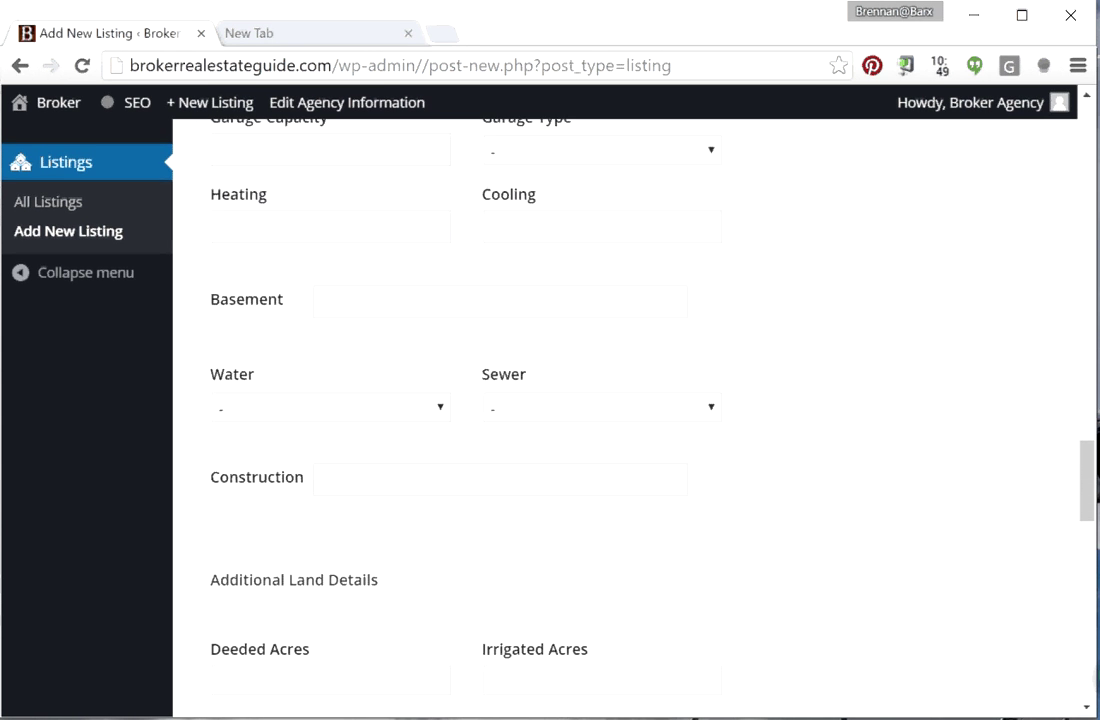
pyautogui.scroll(-2, 630, 420)
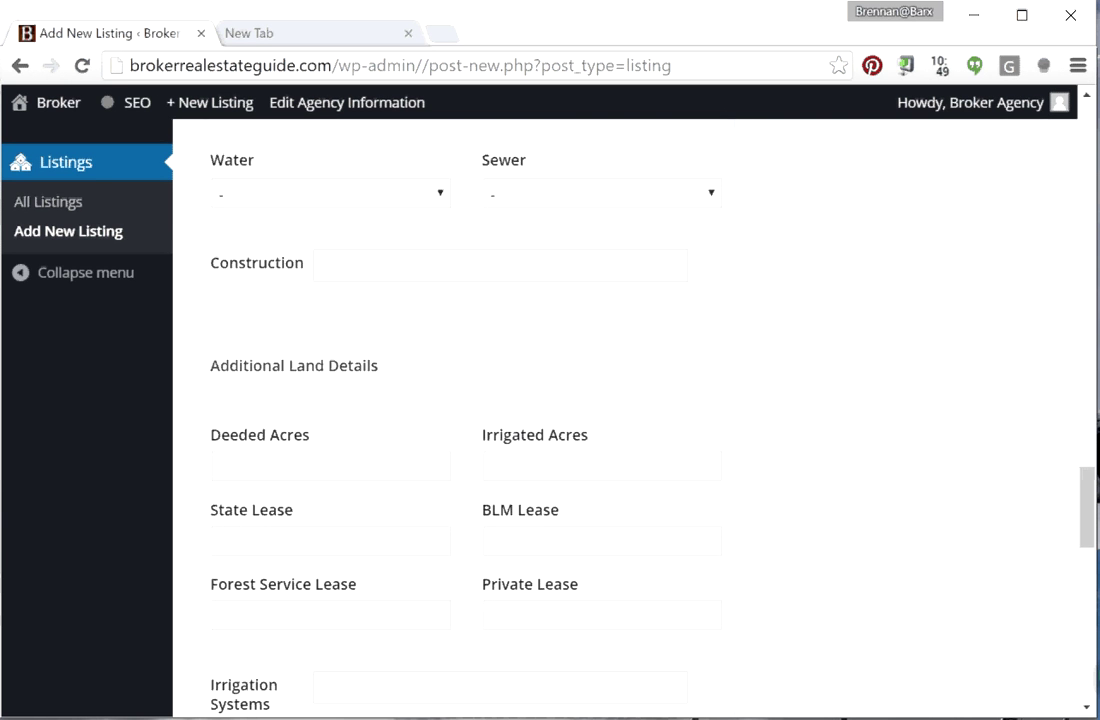
pyautogui.scroll(-4, 630, 420)
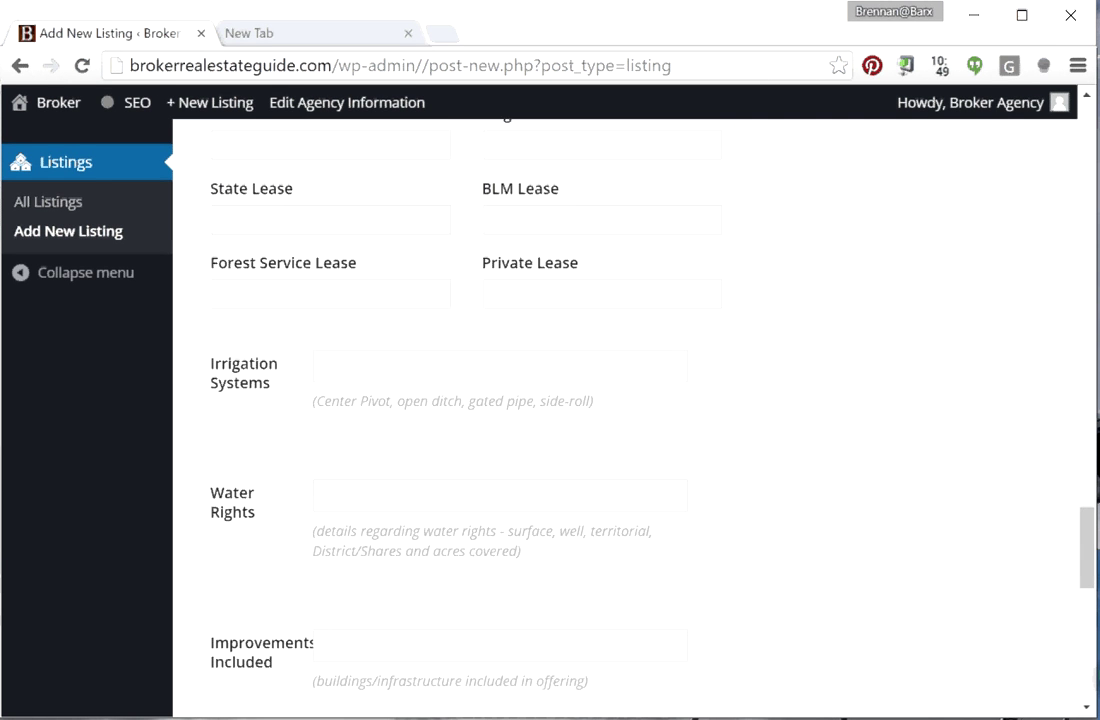
pyautogui.scroll(-4, 630, 420)
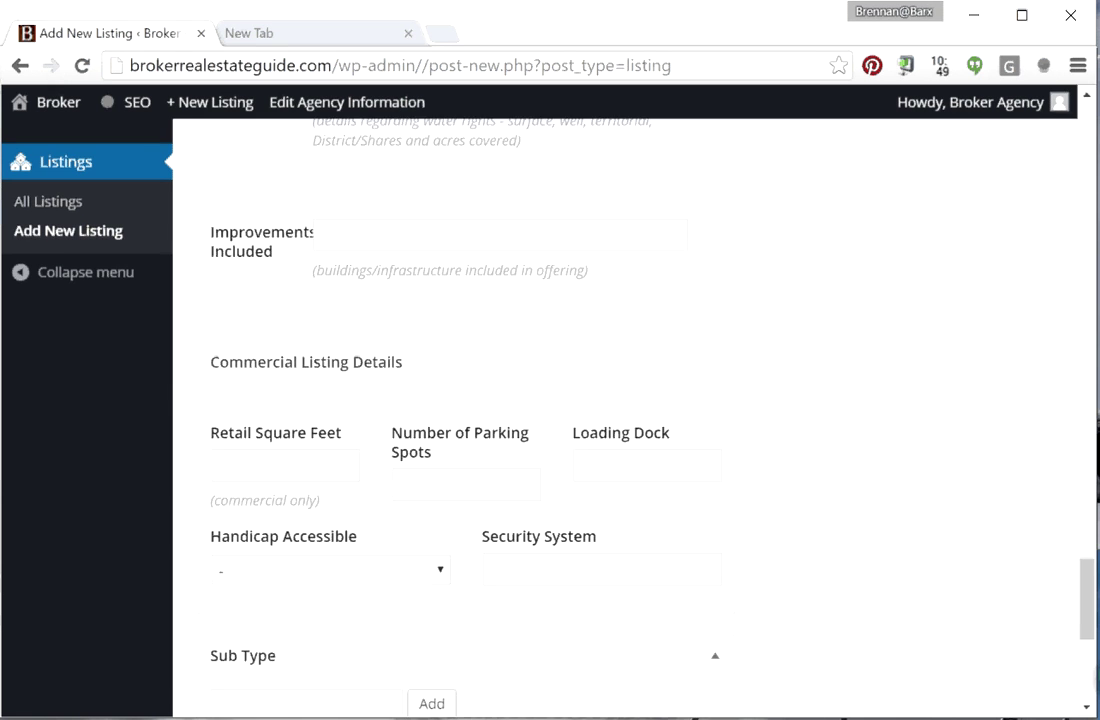
pyautogui.scroll(-3, 630, 420)
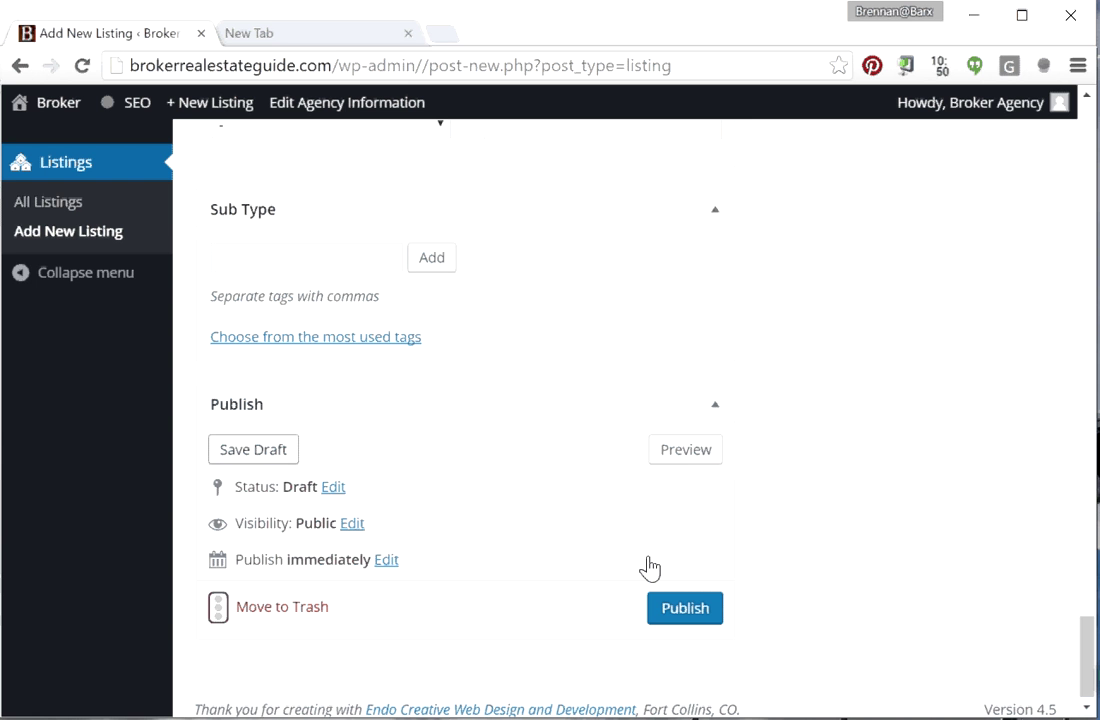
# Quick-edit the draft "Listing Title" in the listings overview and update its status to Published.
pyautogui.press('Return')
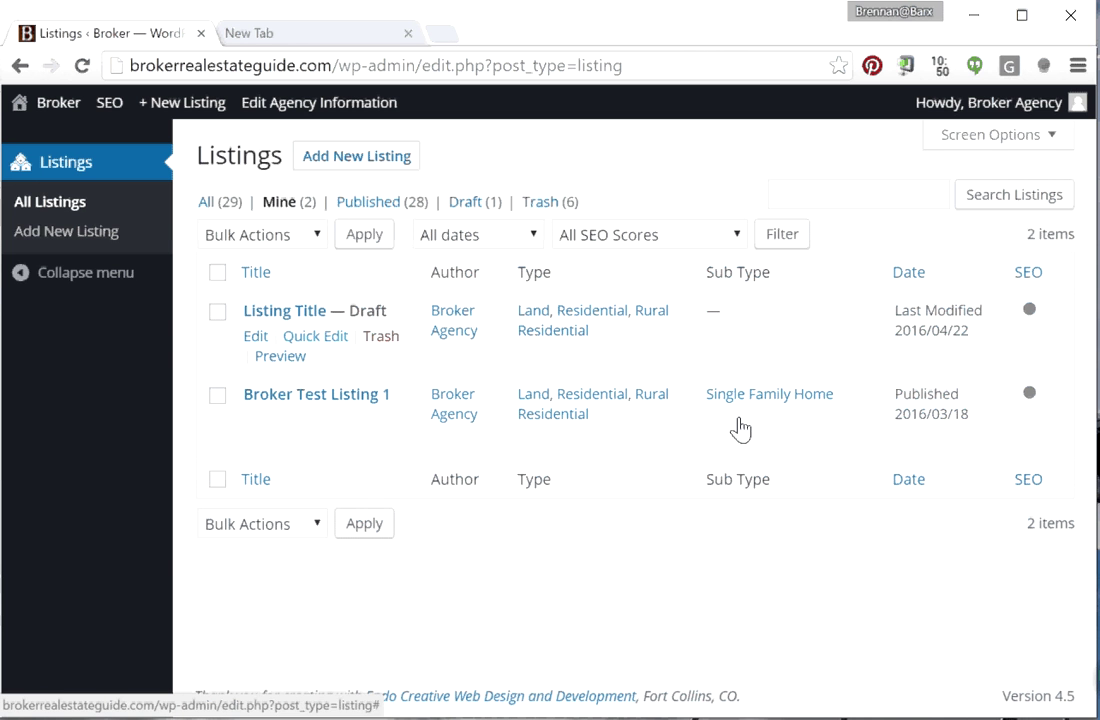
pyautogui.click(315, 336)
pyautogui.click(829, 411)
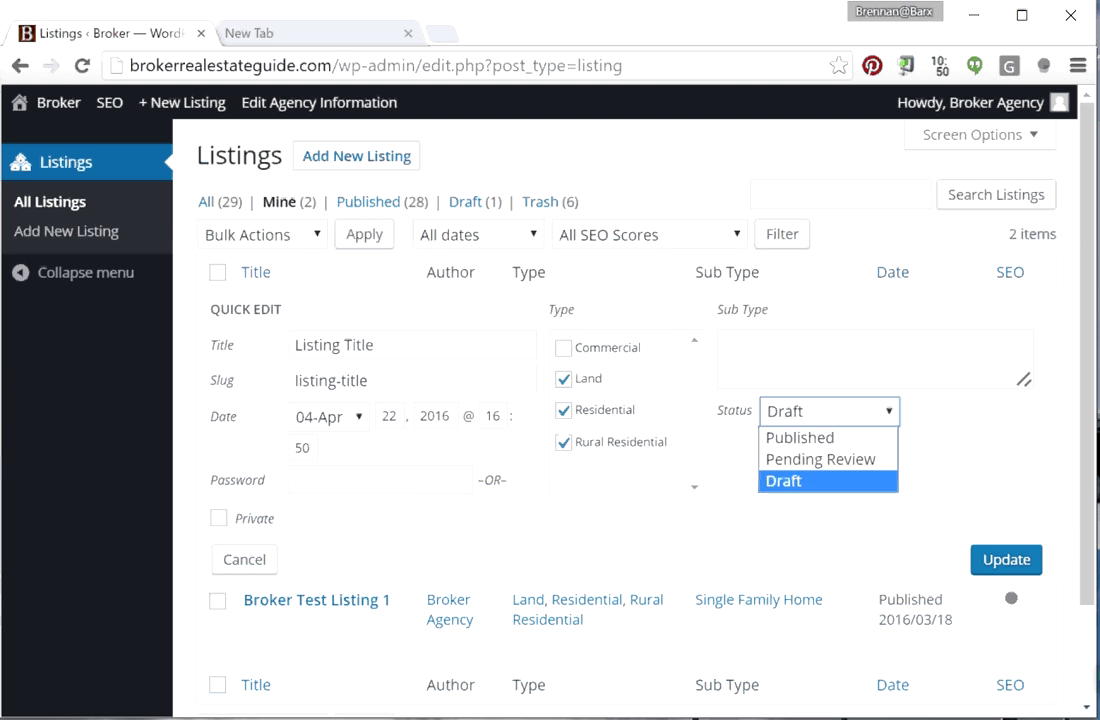
pyautogui.click(800, 435)
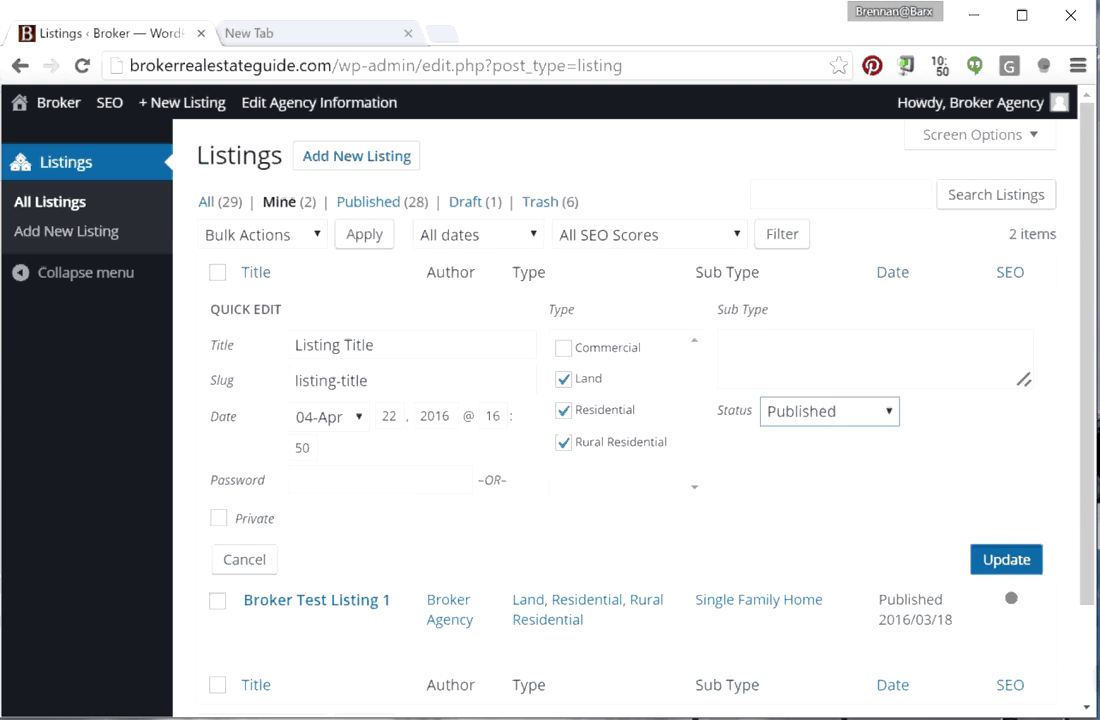
pyautogui.click(1006, 559)
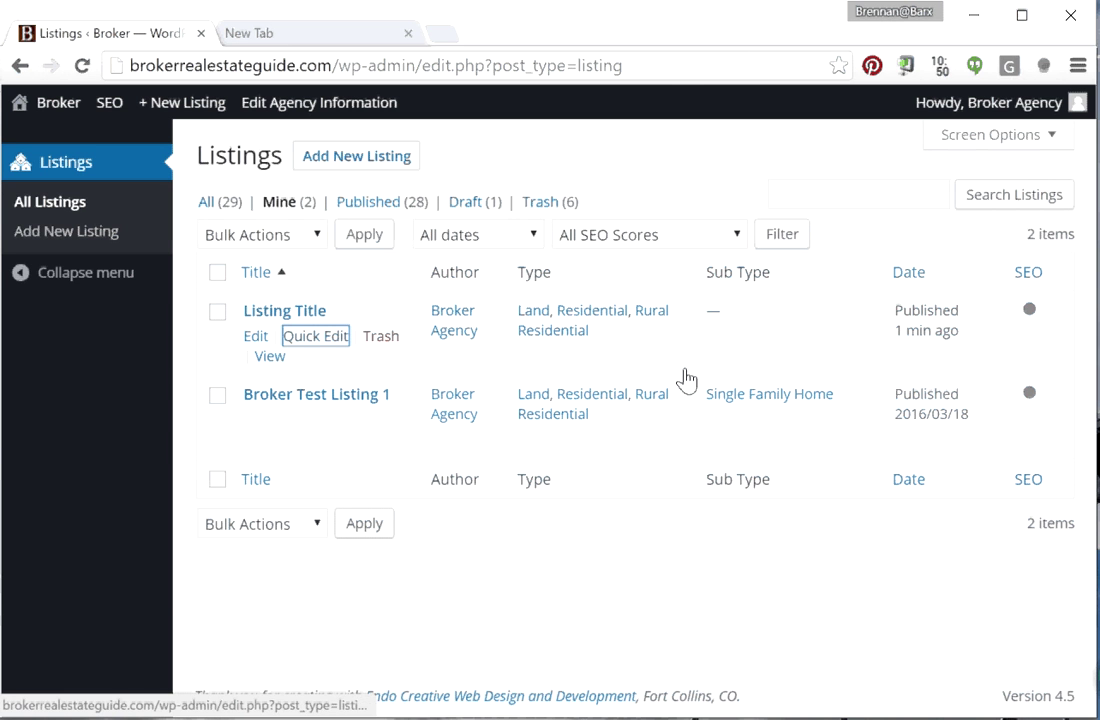
# Open the "Listing Title" entry and view its public page on the site.
pyautogui.click(285, 311)
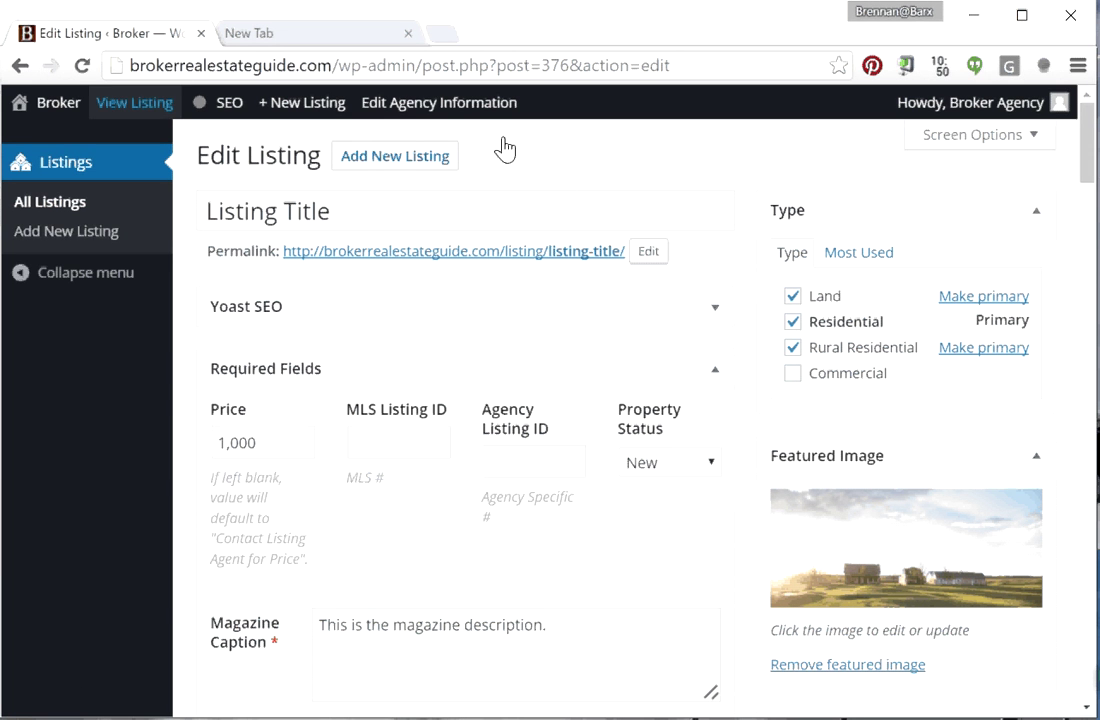
pyautogui.click(134, 102)
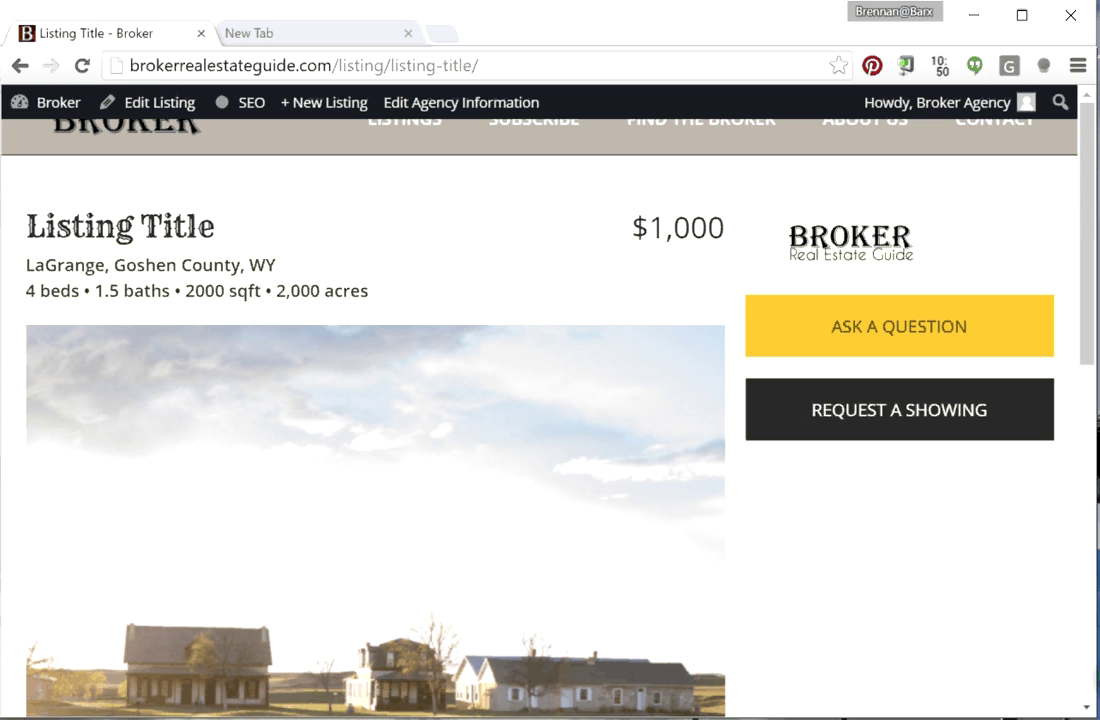
pyautogui.scroll(-1, 550, 400)
pyautogui.scroll(1, 646, 400)
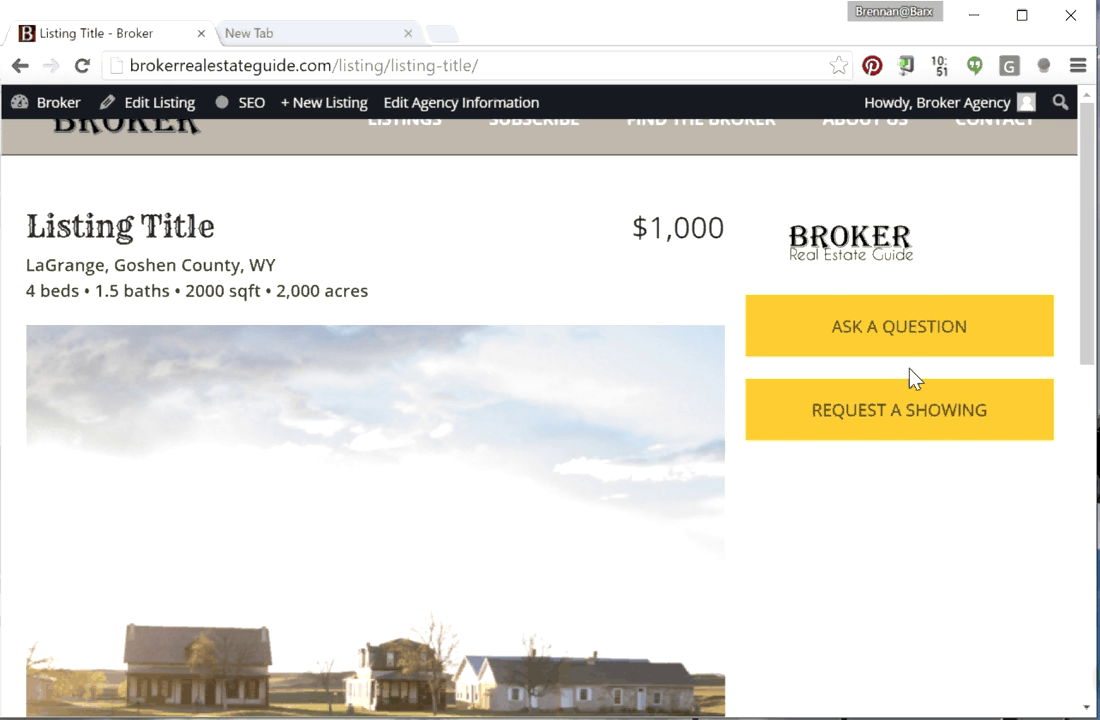
# Examine the public listing's featured photo and the magazine description text beneath it.
pyautogui.scroll(-2, 977, 430)
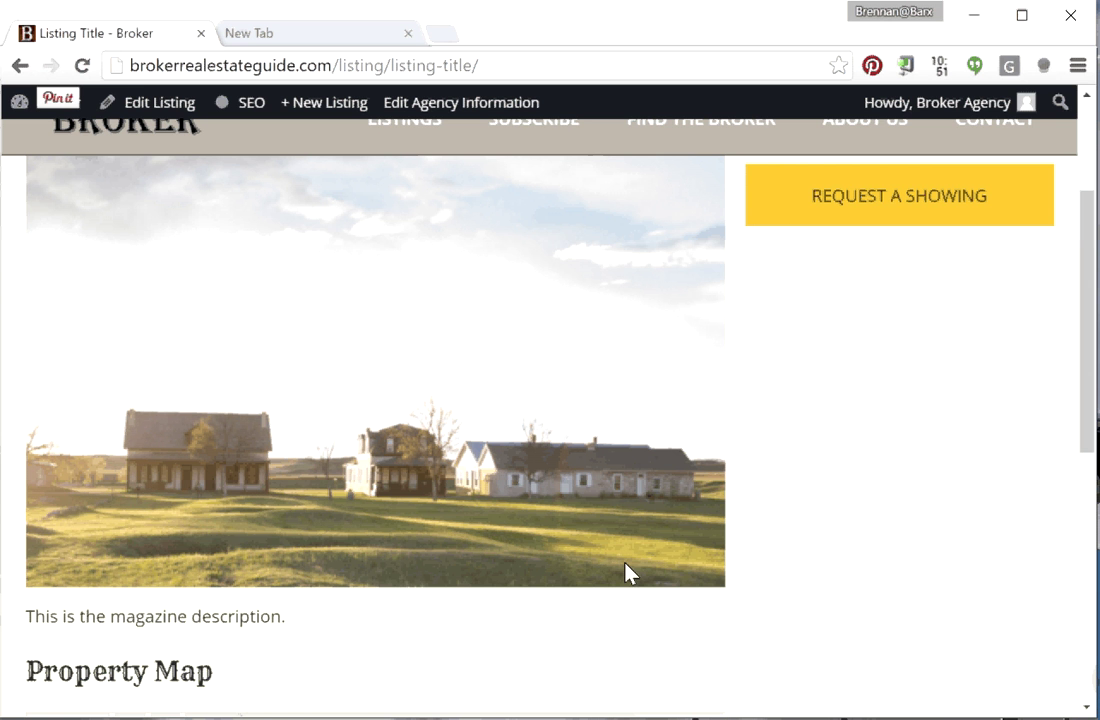
pyautogui.scroll(-1, 628, 572)
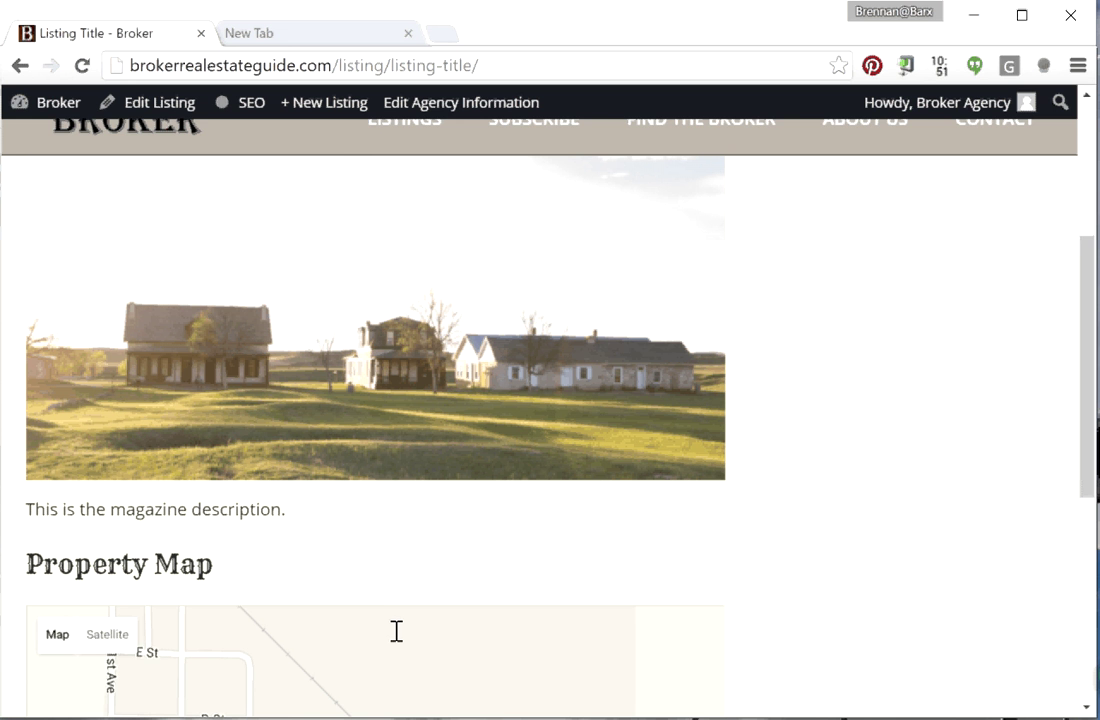
pyautogui.moveTo(383, 616); pyautogui.dragTo(700, 624)
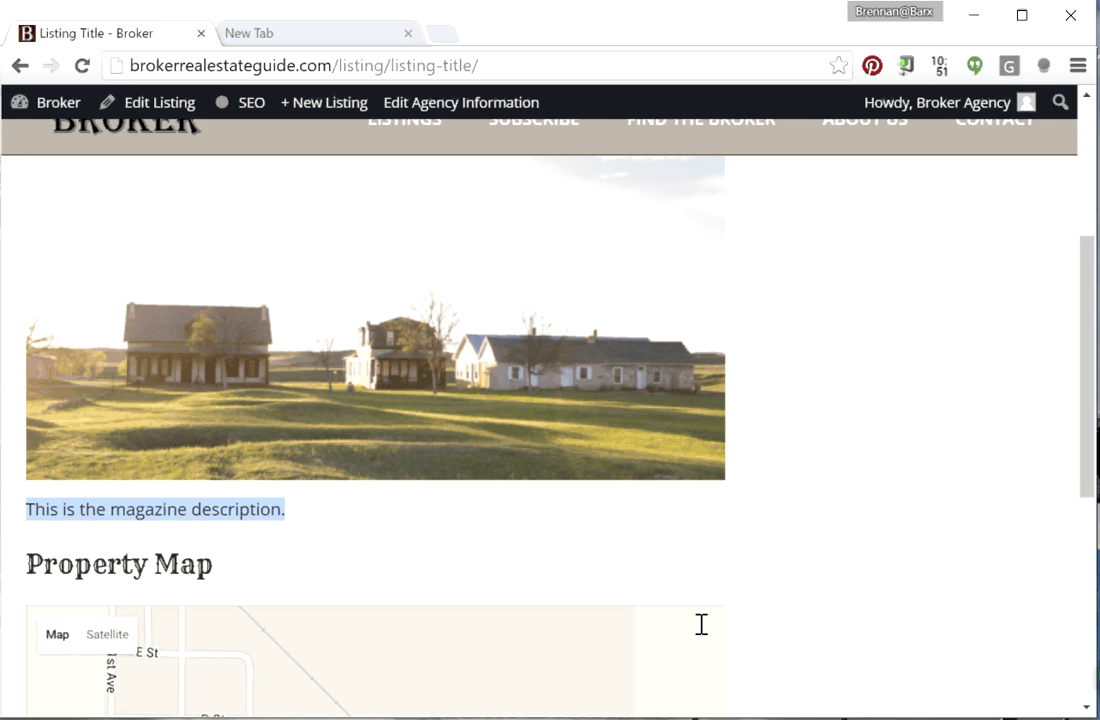
pyautogui.scroll(-1, 646, 668)
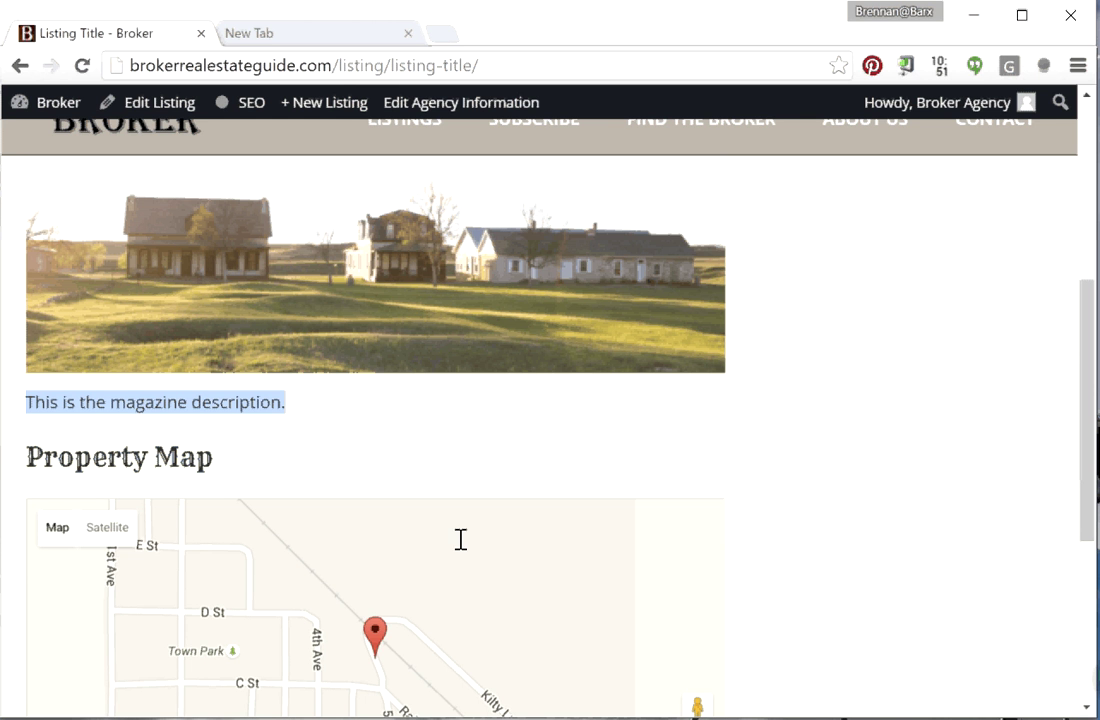
# Switch the listing's Property Map to satellite imagery and open Street View on the map.
pyautogui.scroll(-1, 376, 400)
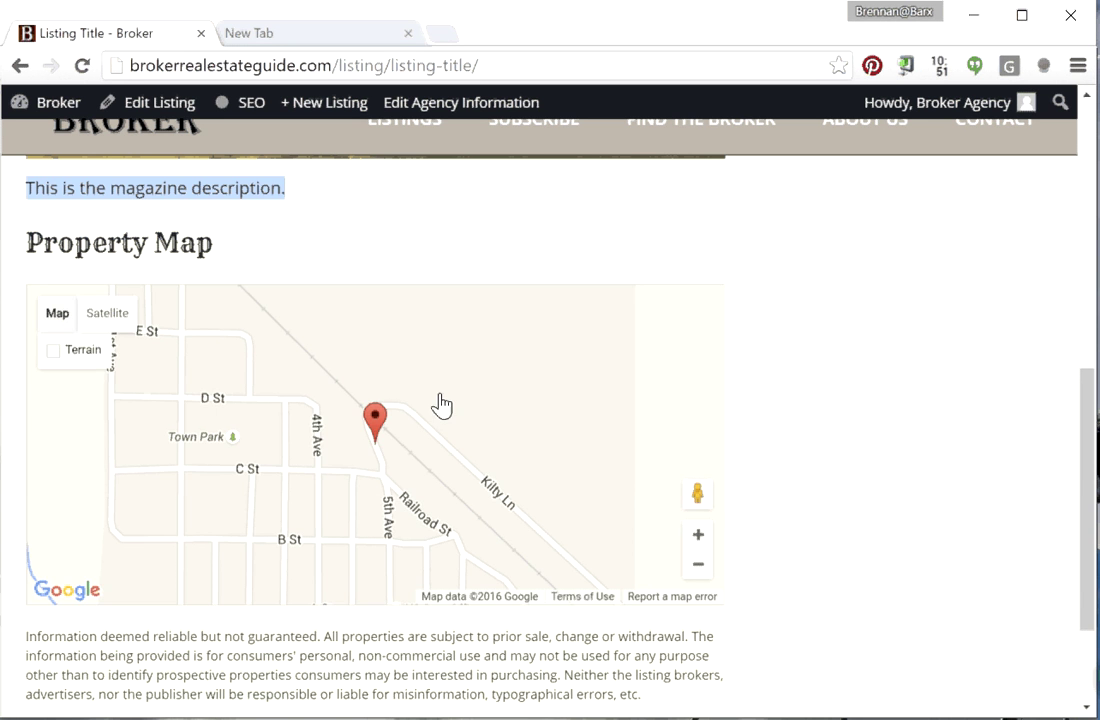
pyautogui.click(107, 313)
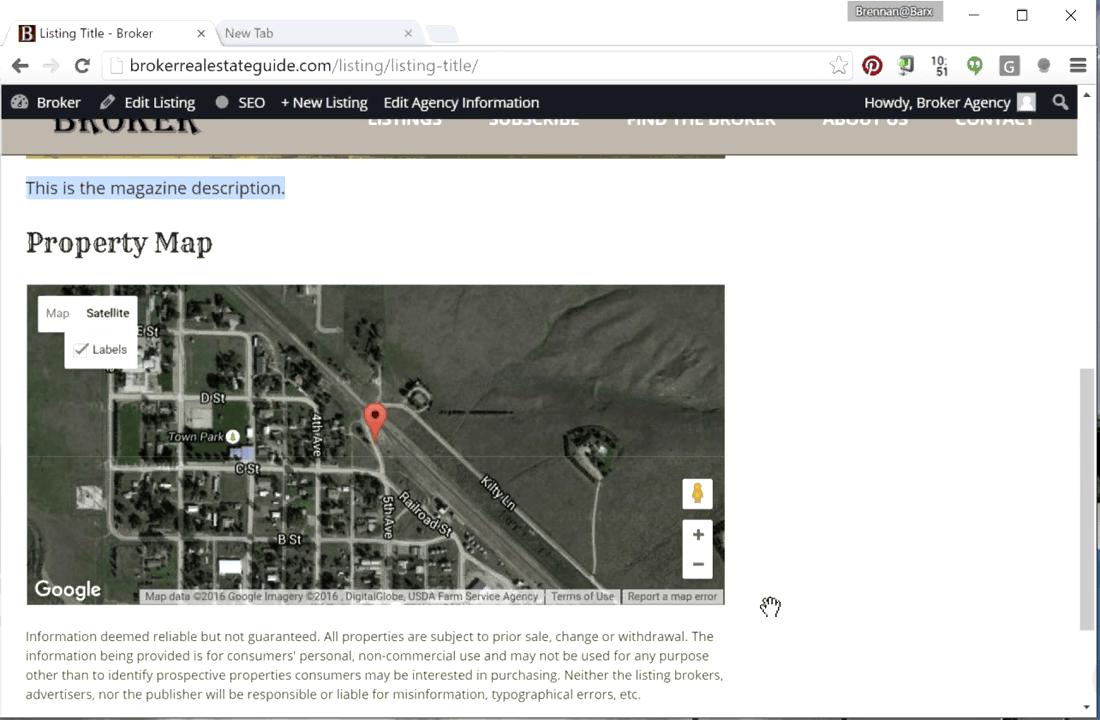
pyautogui.moveTo(697, 493)
pyautogui.mouseDown()
pyautogui.moveTo(374, 414)
pyautogui.moveTo(727, 498)
pyautogui.moveTo(958, 488)
pyautogui.mouseUp()
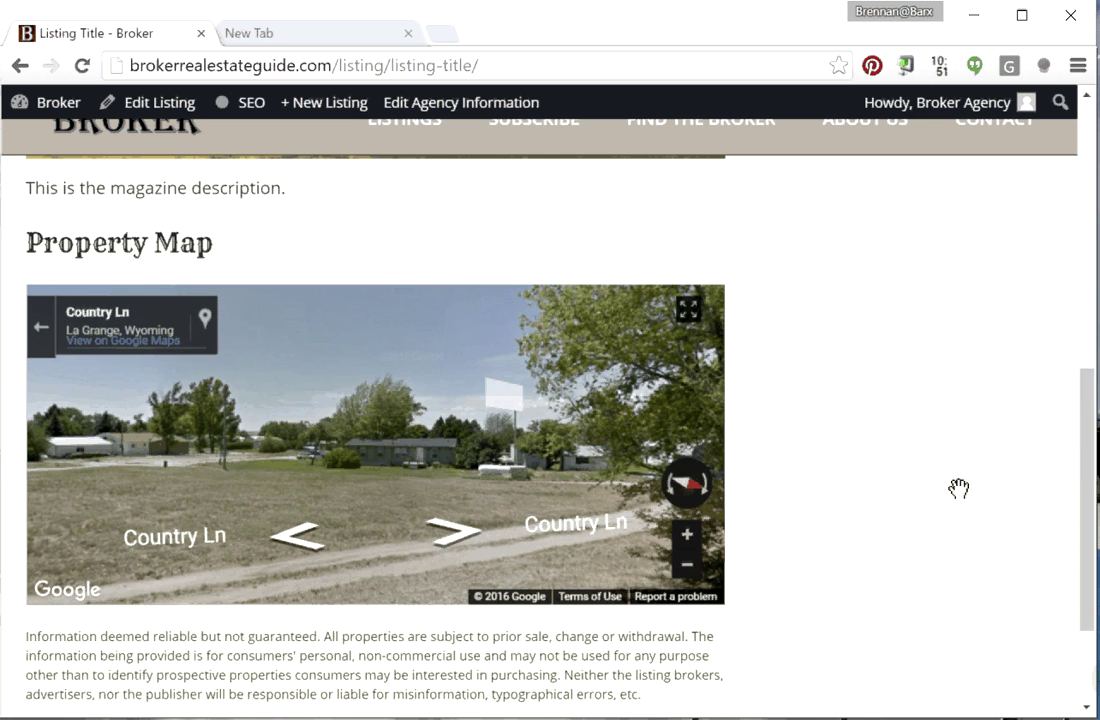
pyautogui.scroll(-2, 958, 488)
# Expand the listing's Ask a Question and Request a Showing forms in turn to examine their fields, and collapse each again.
pyautogui.scroll(8, 958, 488)
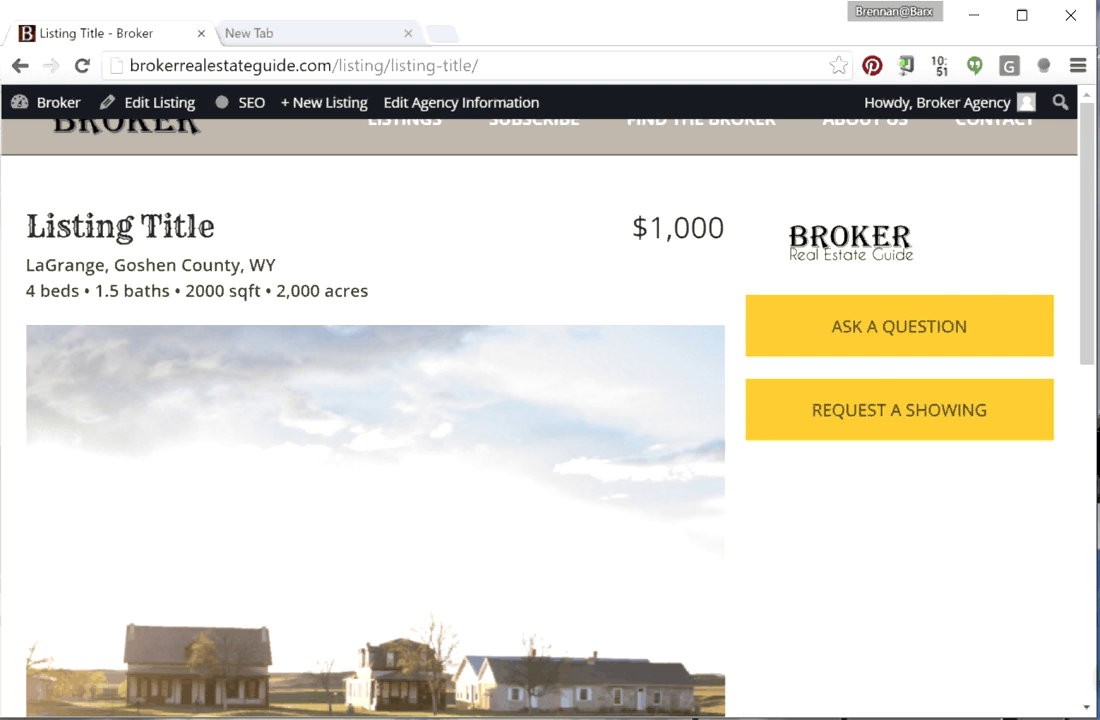
pyautogui.click(899, 326)
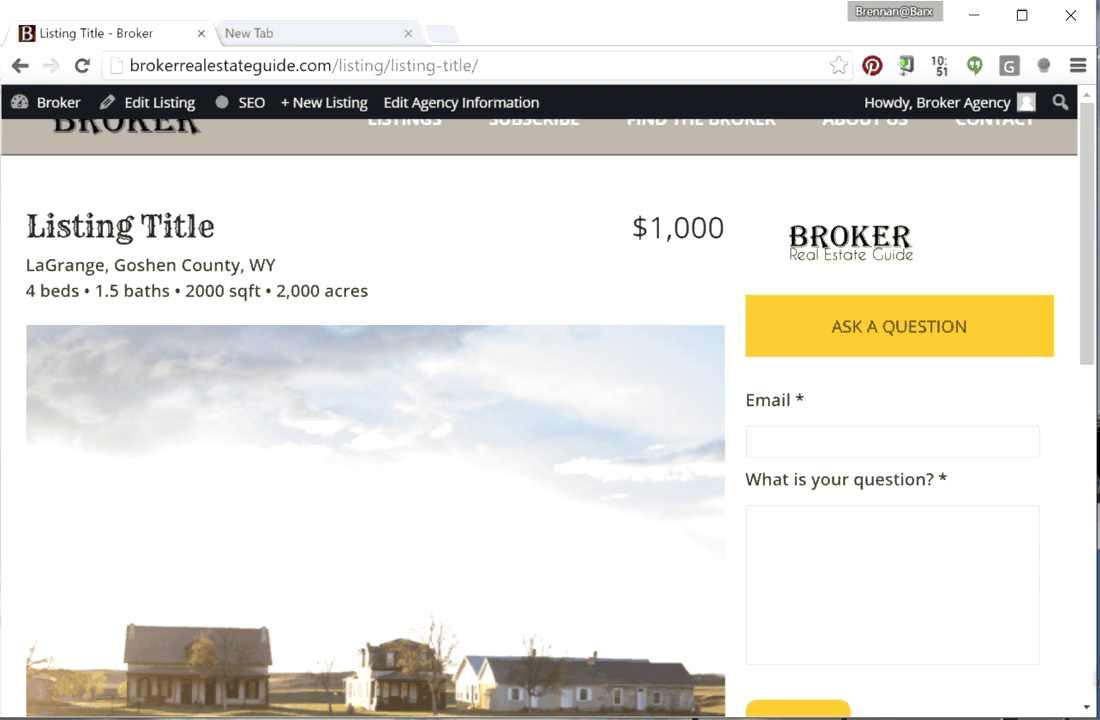
pyautogui.scroll(-1, 540, 420)
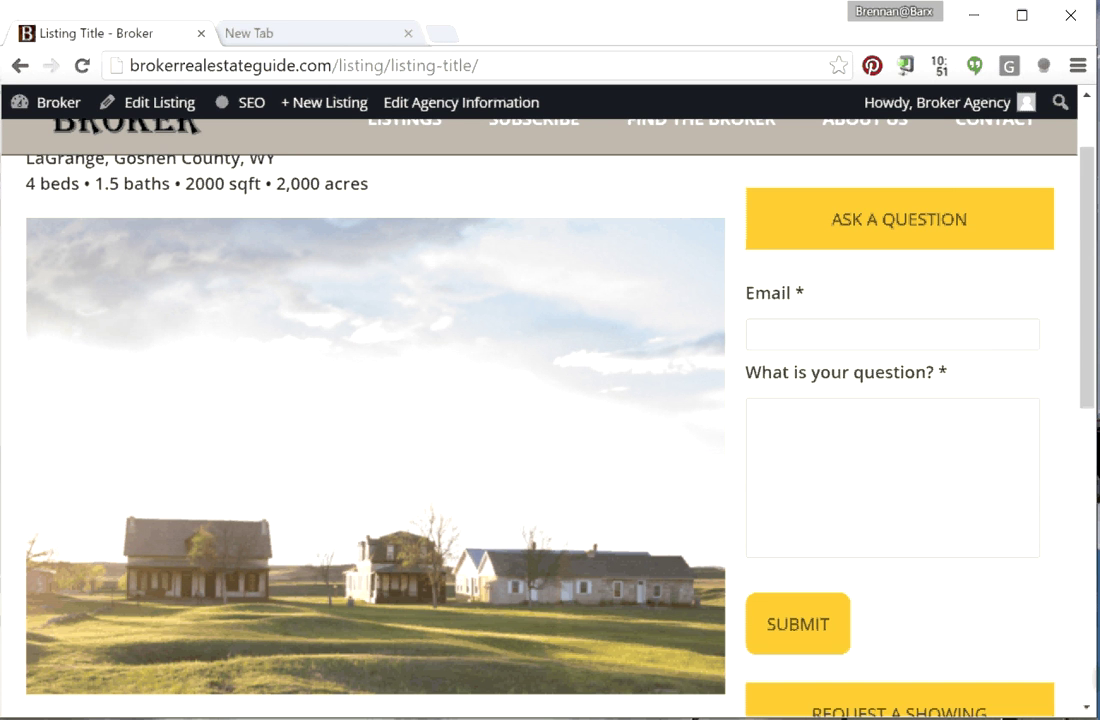
pyautogui.click(899, 219)
pyautogui.click(899, 302)
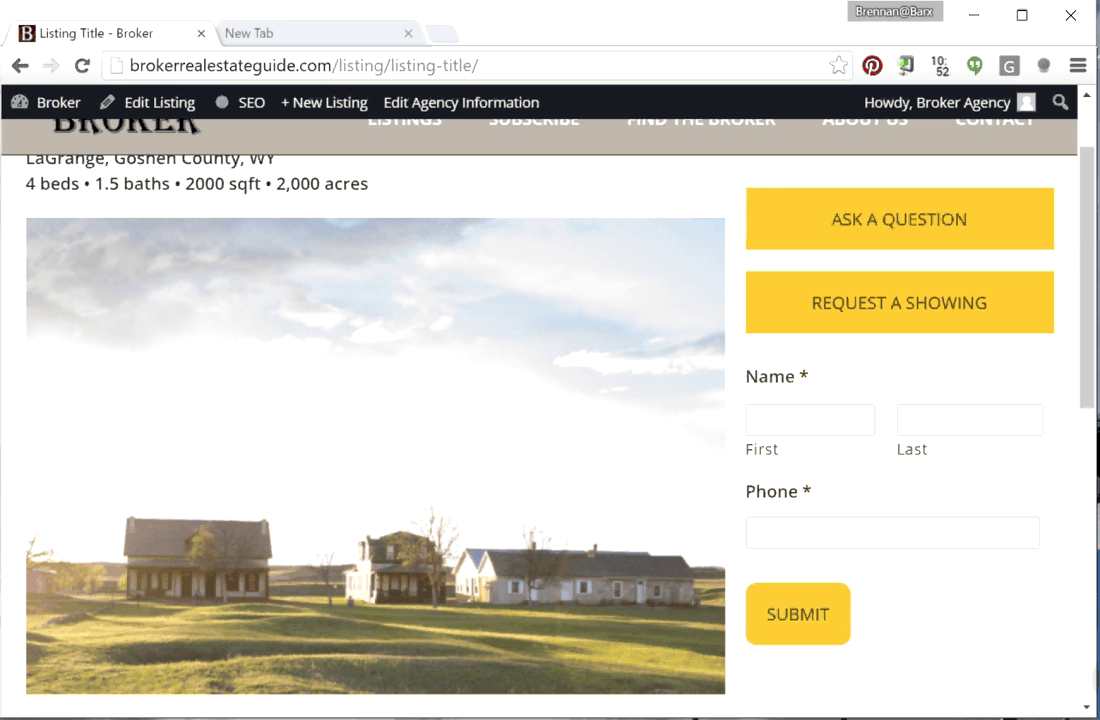
pyautogui.click(899, 302)
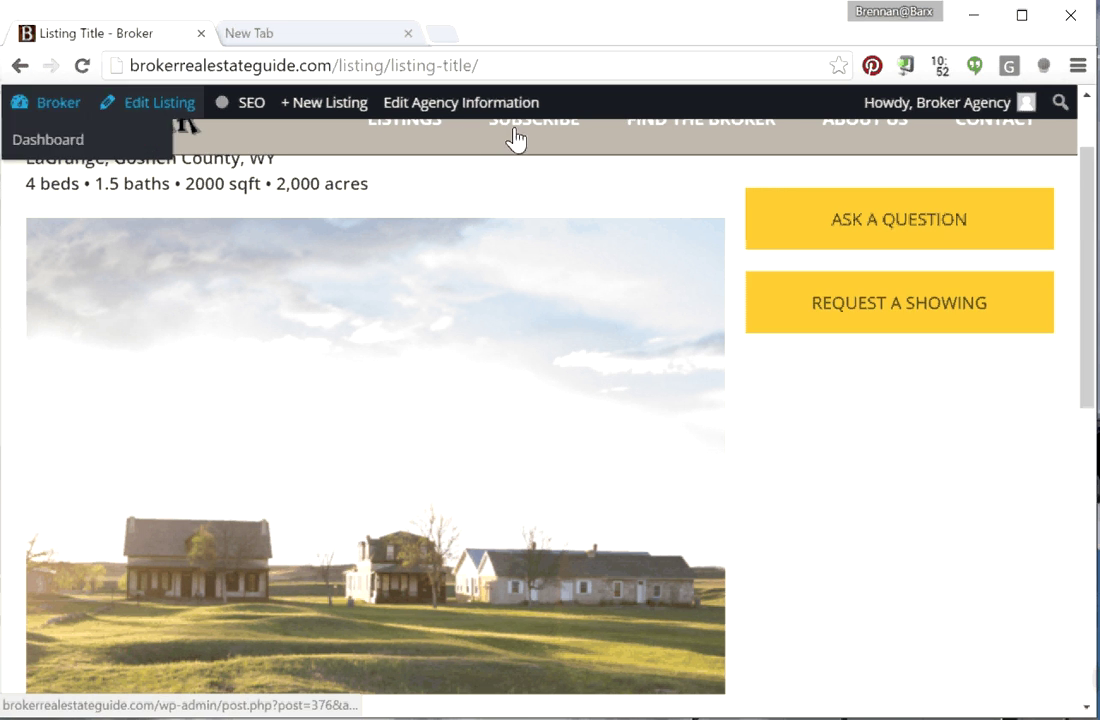